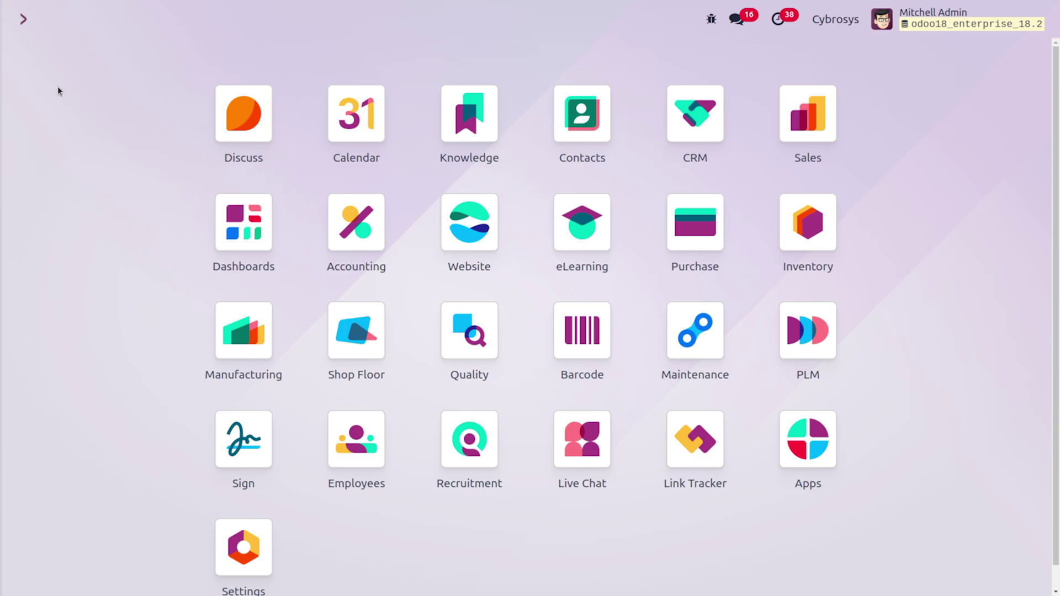
Open the Accounting app and display its Chart of Accounts
type("acc")
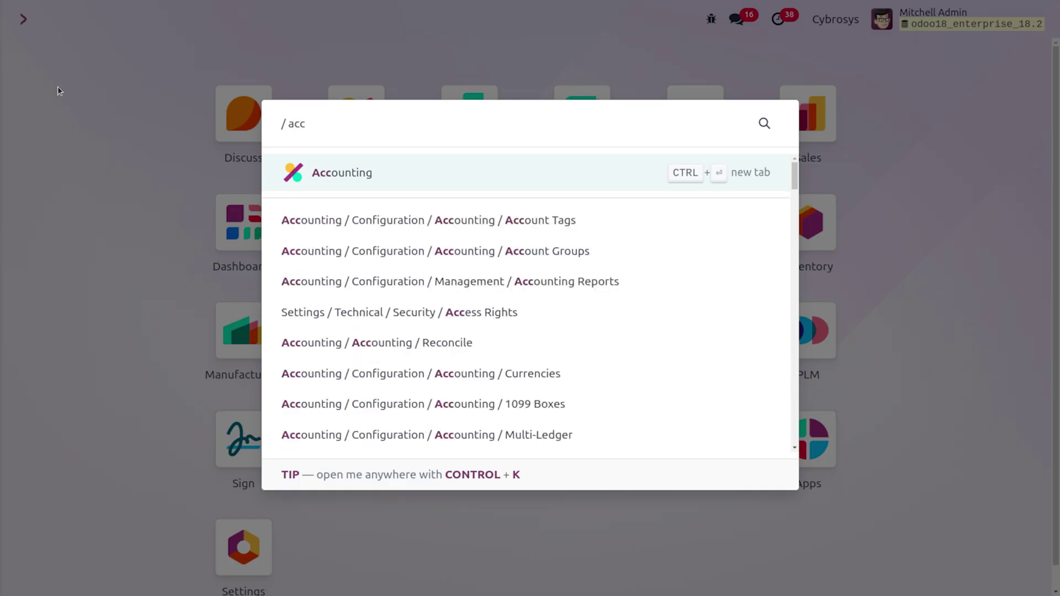
key("Return")
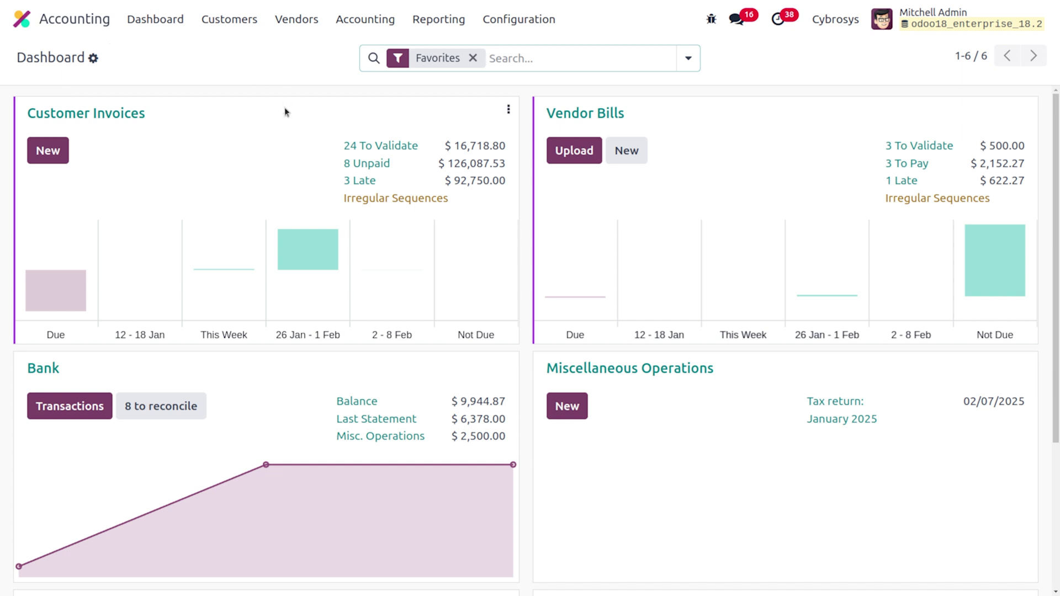
left_click(499, 21)
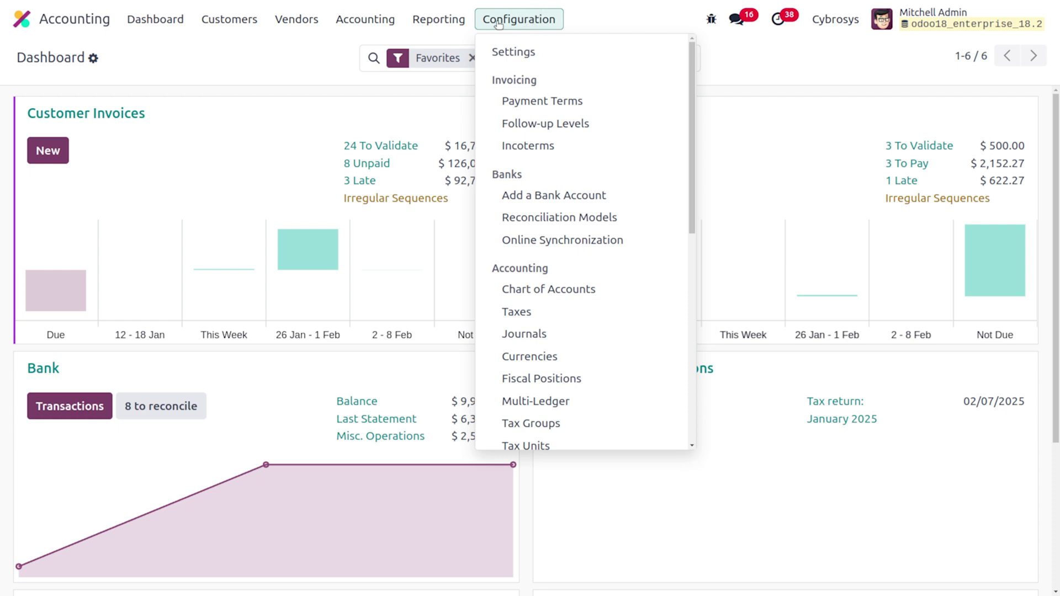
left_click(583, 298)
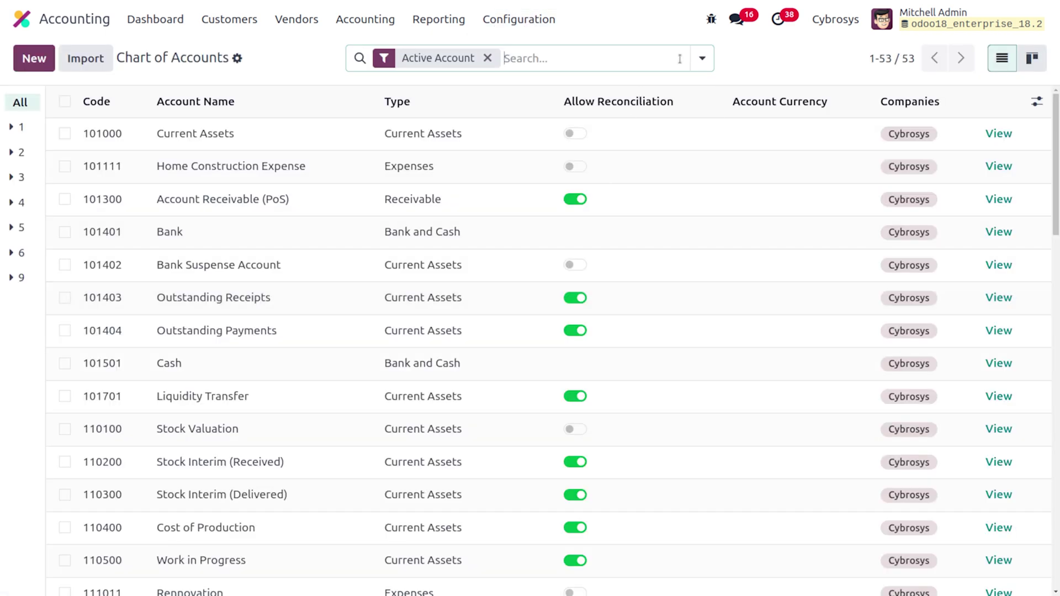
Search all accounts for "reve" without the active-account filter and inspect the Deferred Revenue account's row
left_click(485, 58)
type("reve")
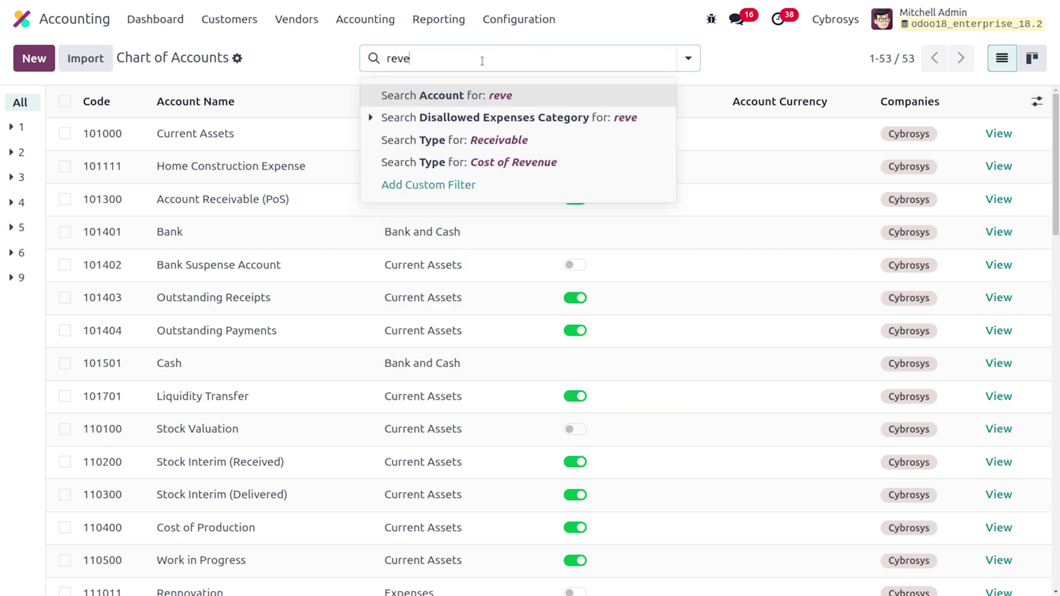
key("Return")
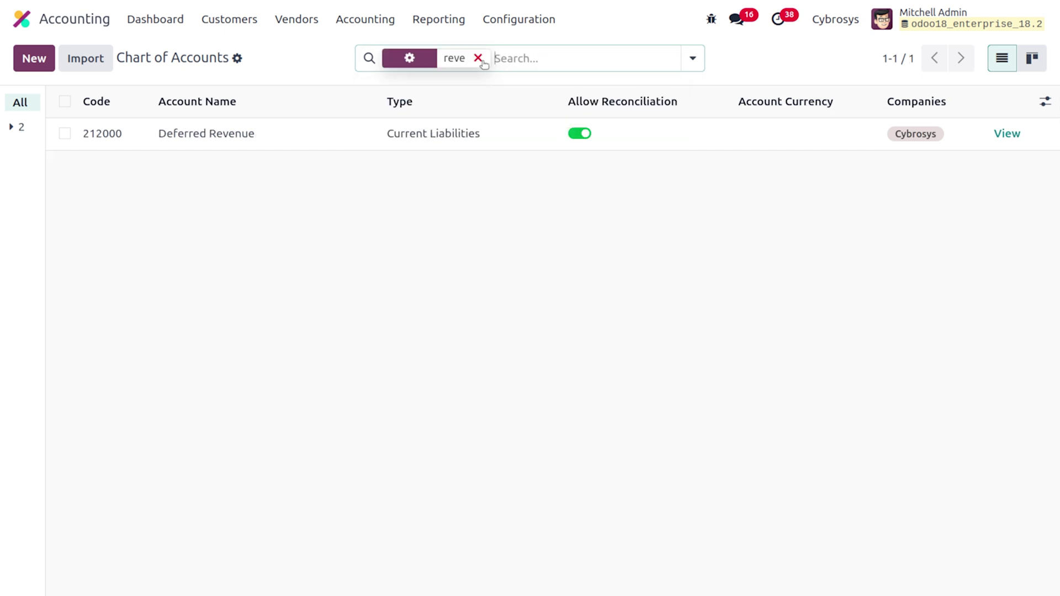
left_click(266, 133)
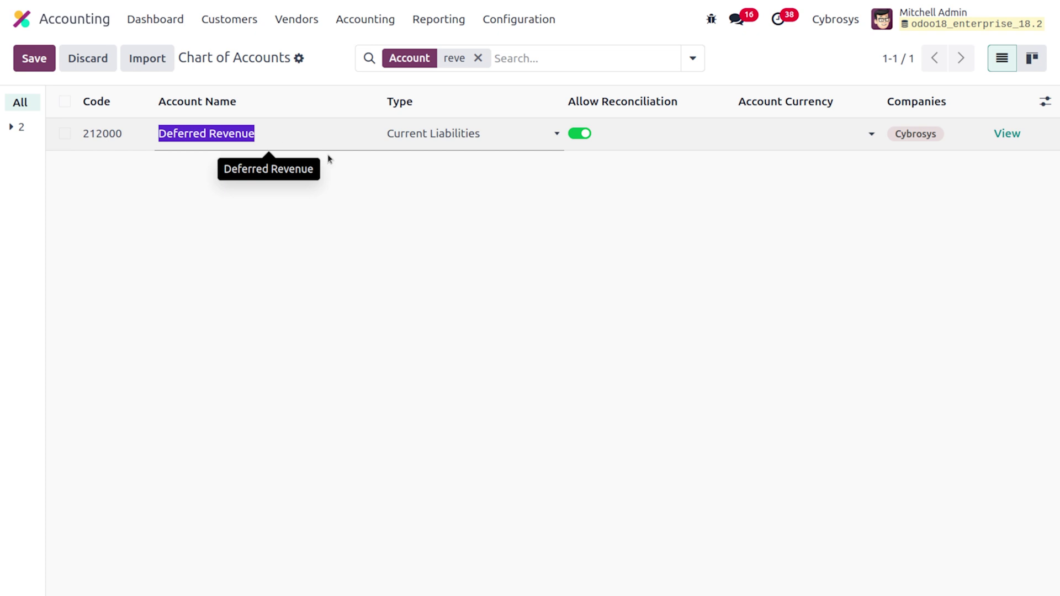
left_click(447, 220)
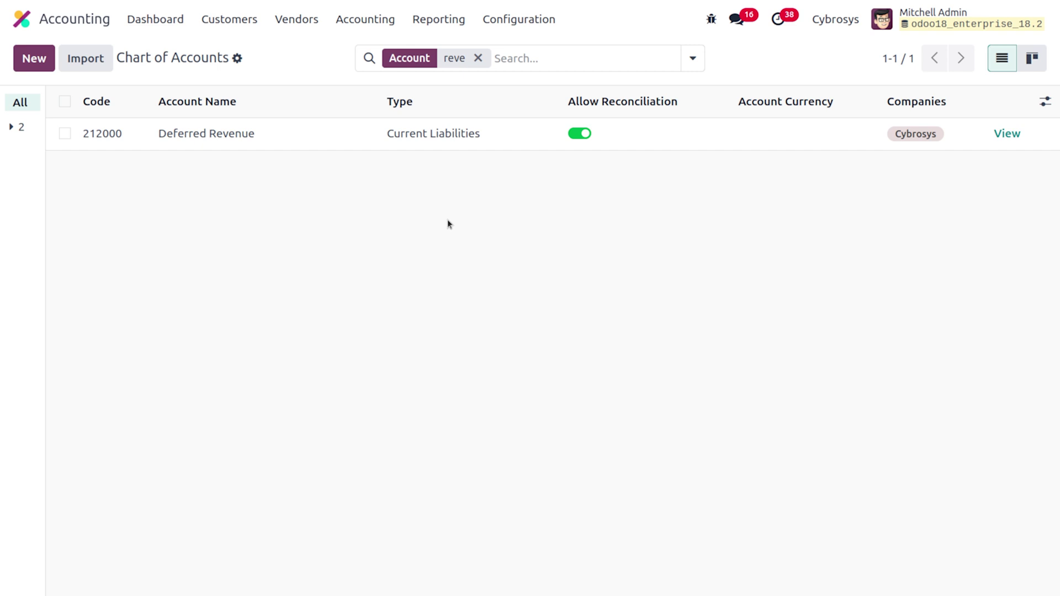
Open the Accounting settings and find the deferred revenue entries under Default Accounts
left_click(496, 21)
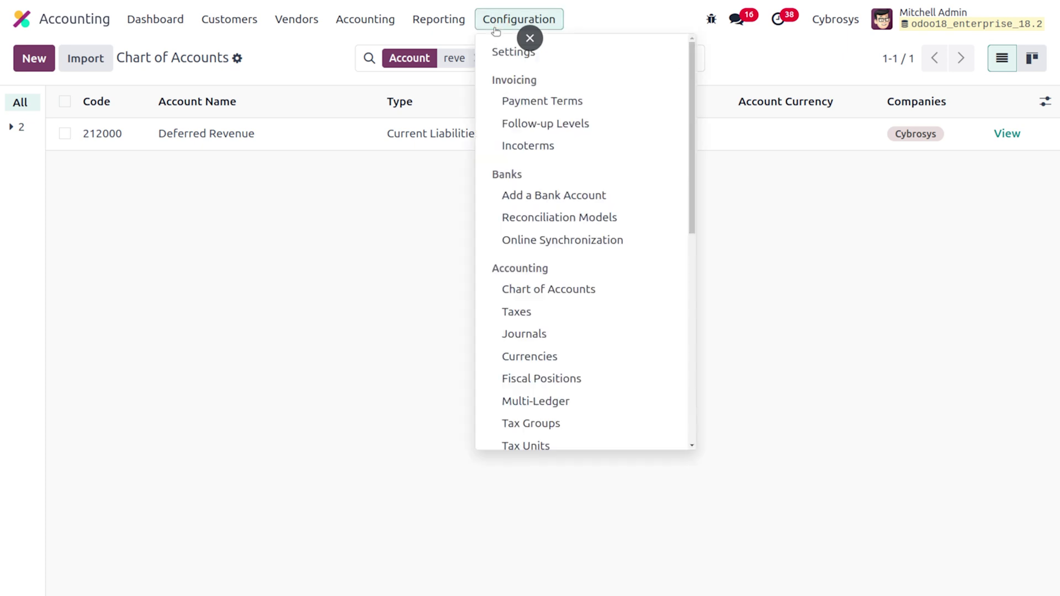
left_click(511, 55)
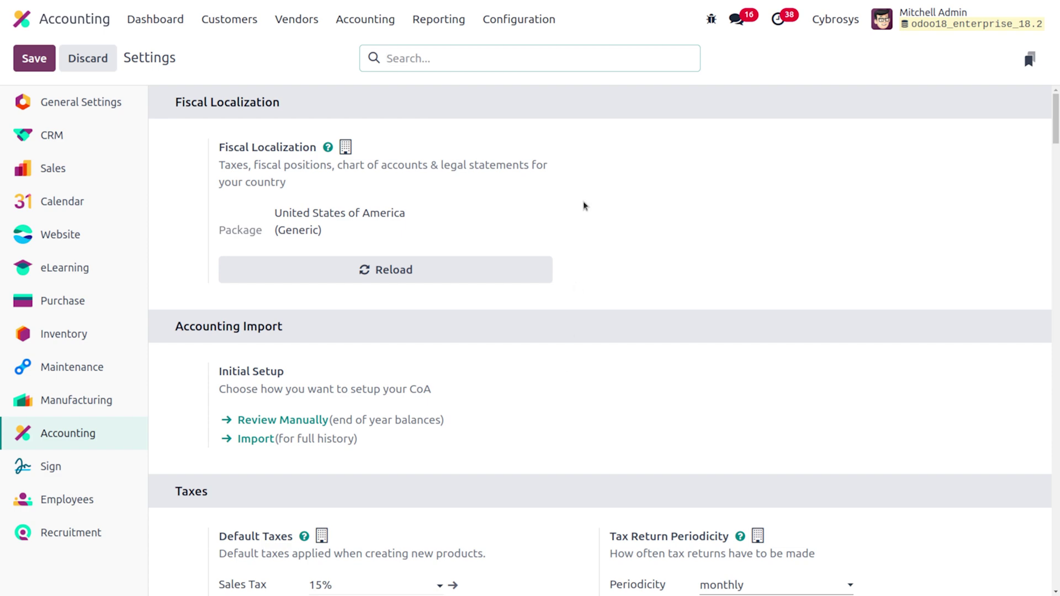
scroll(516, 571, "down", 9)
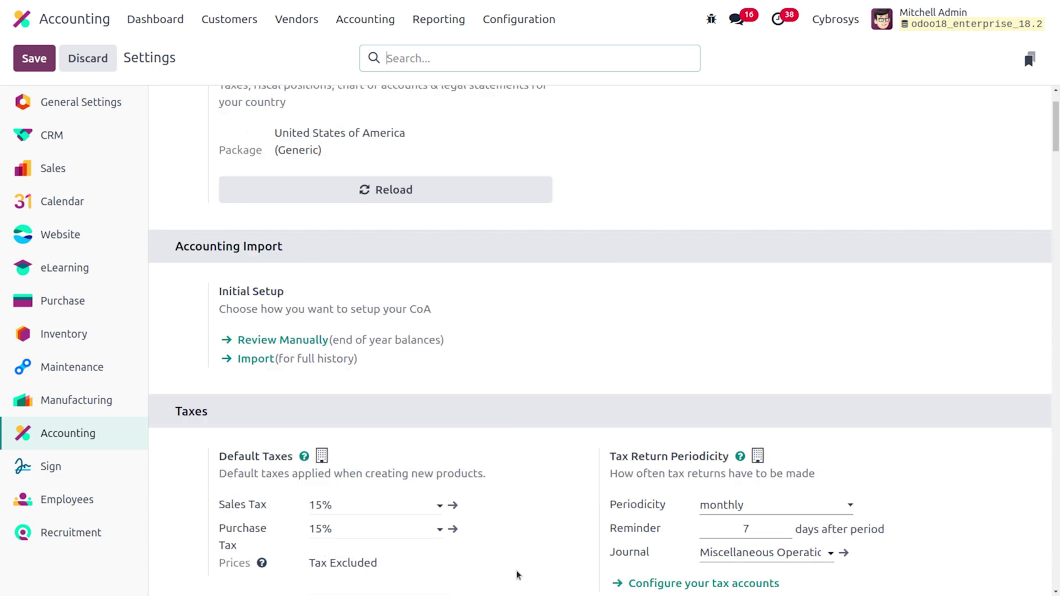
scroll(518, 575, "down", 15)
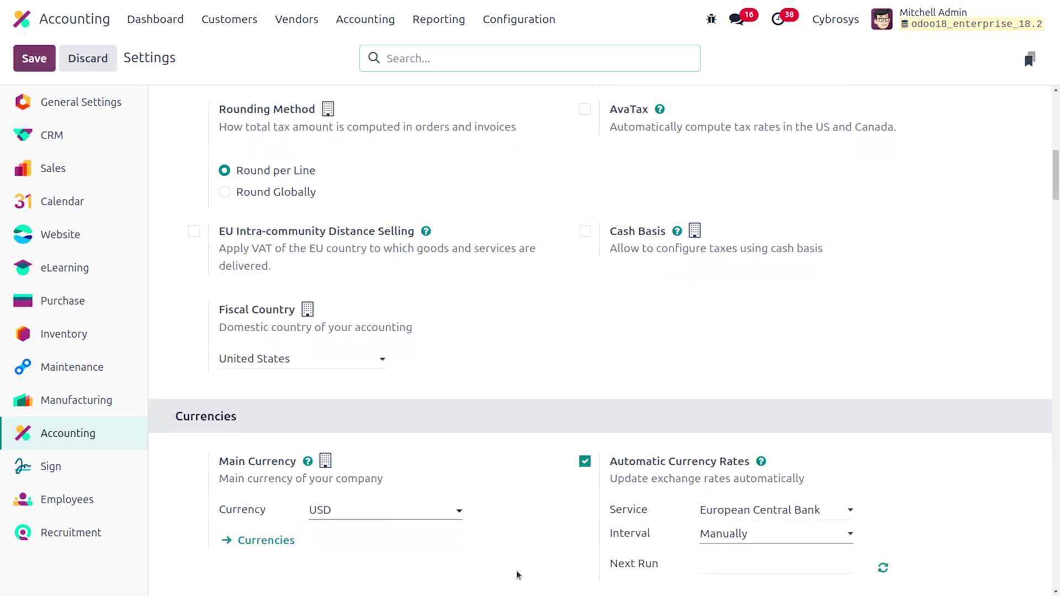
scroll(518, 575, "down", 15)
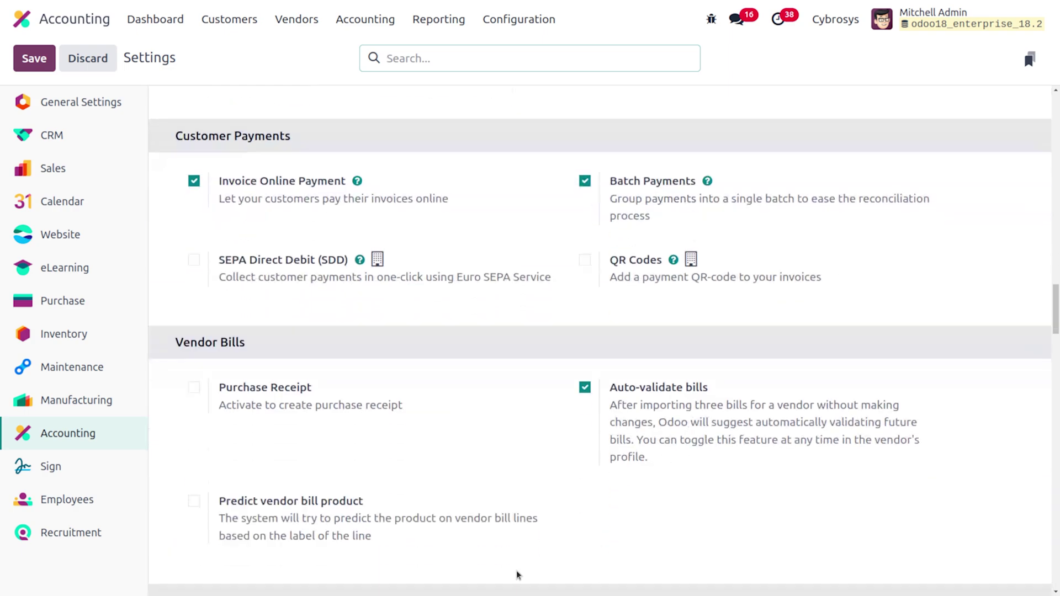
scroll(518, 576, "down", 15)
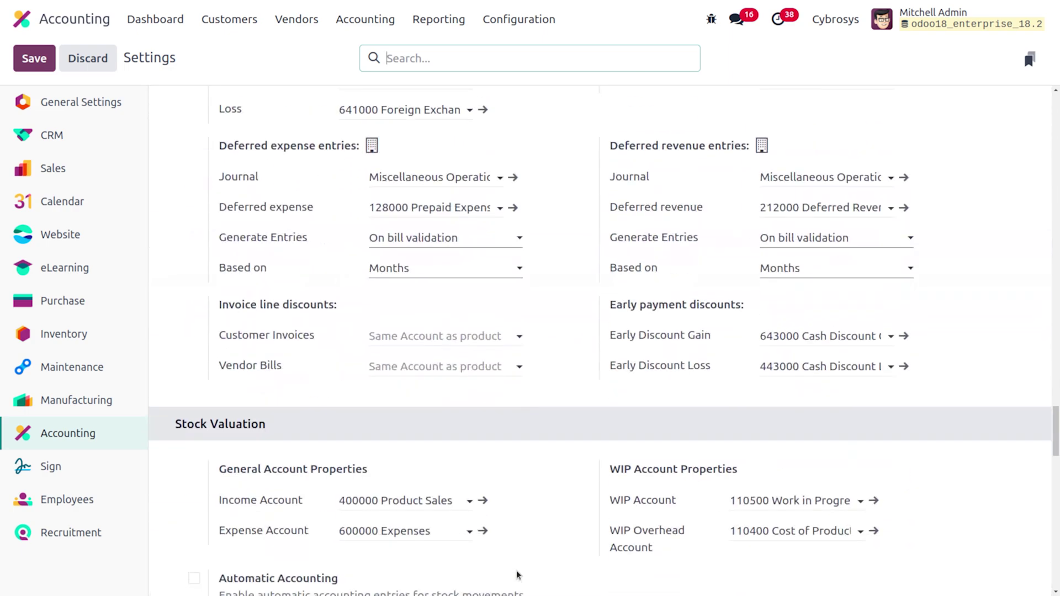
scroll(518, 575, "up", 5)
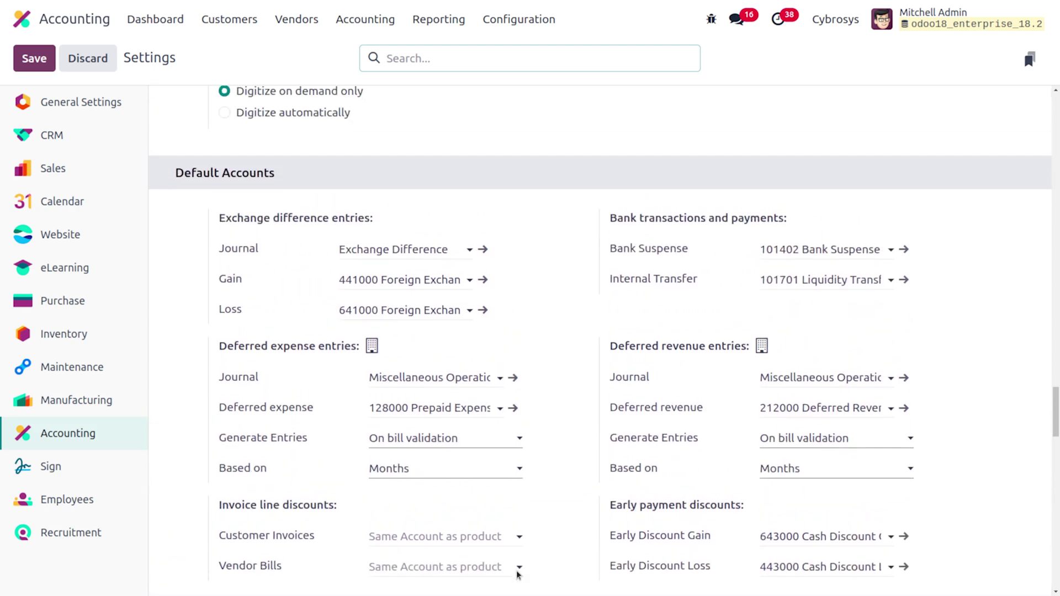
scroll(517, 570, "down", 1)
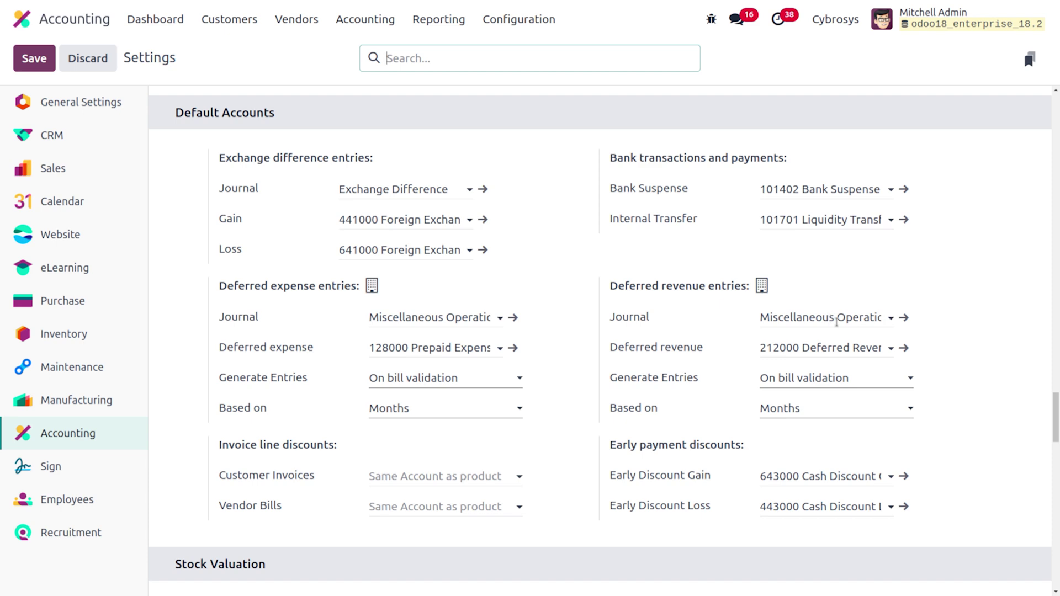
Examine the full list of journals for deferred revenue entries and the linked deferred revenue account's record, returning to the settings
left_click(836, 320)
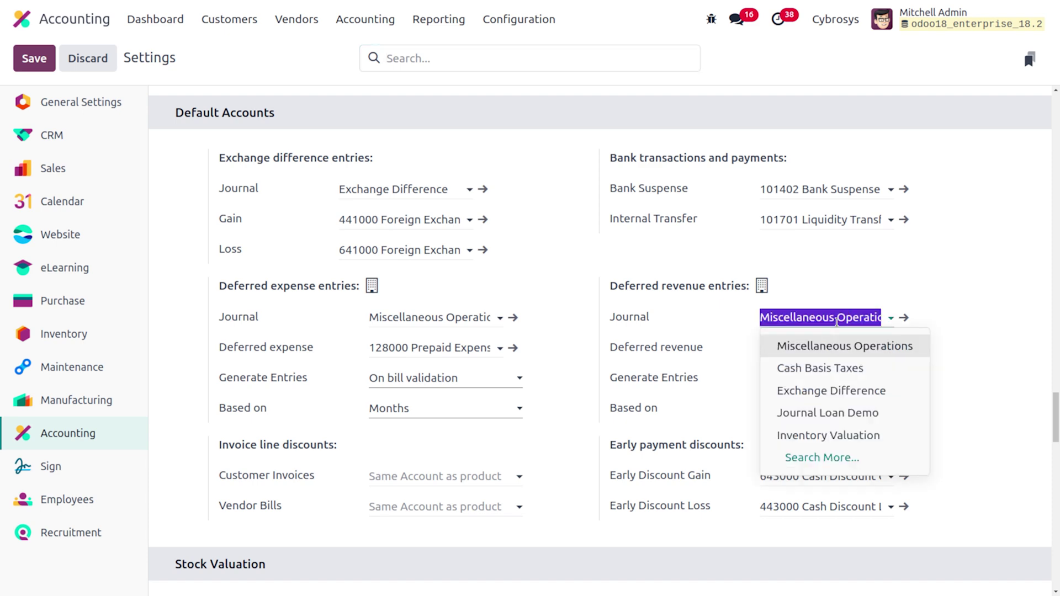
left_click(833, 459)
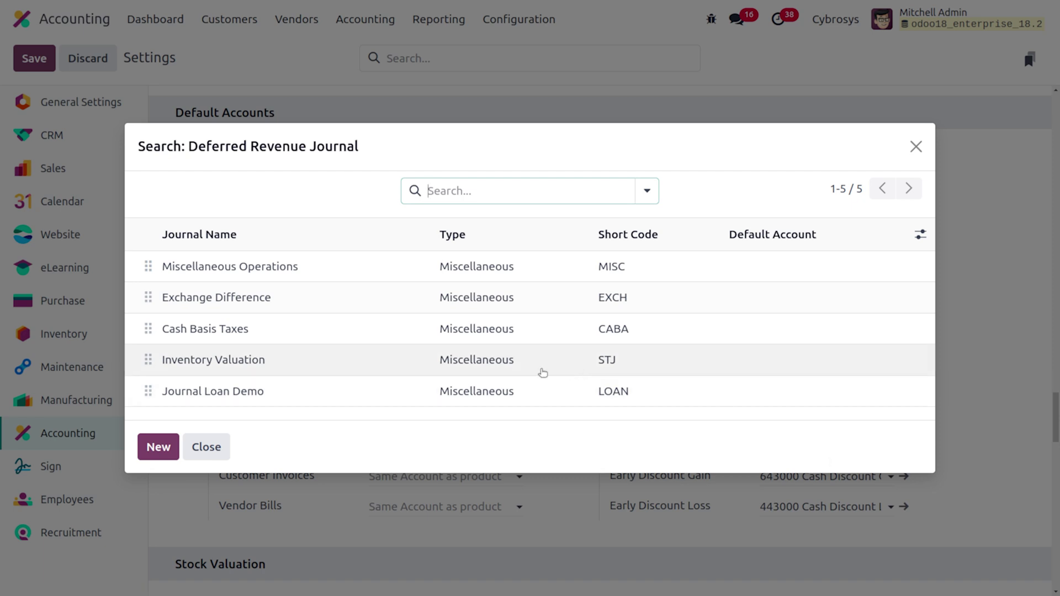
left_click(916, 147)
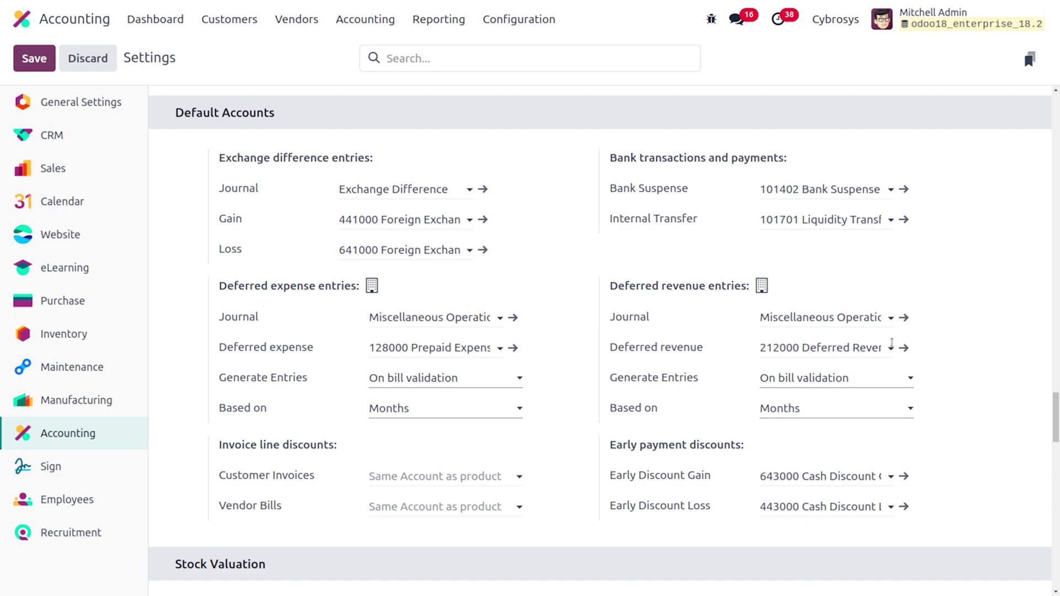
left_click(903, 348)
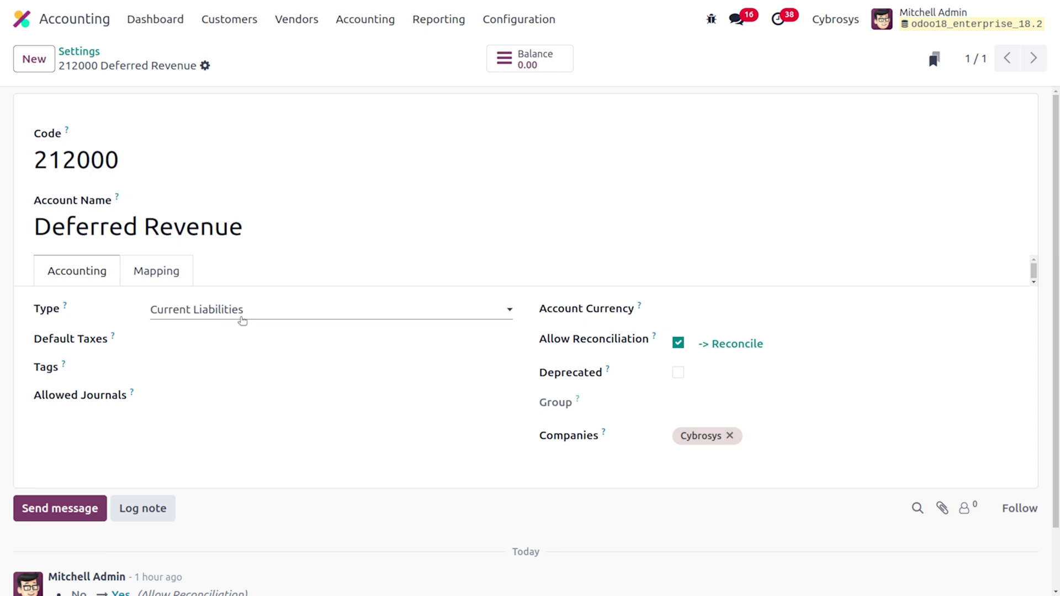
left_click(83, 53)
Examine the Generate Entries and Based on choices for deferred revenue entries under Default Accounts, leaving both as set
scroll(792, 476, "down", 5)
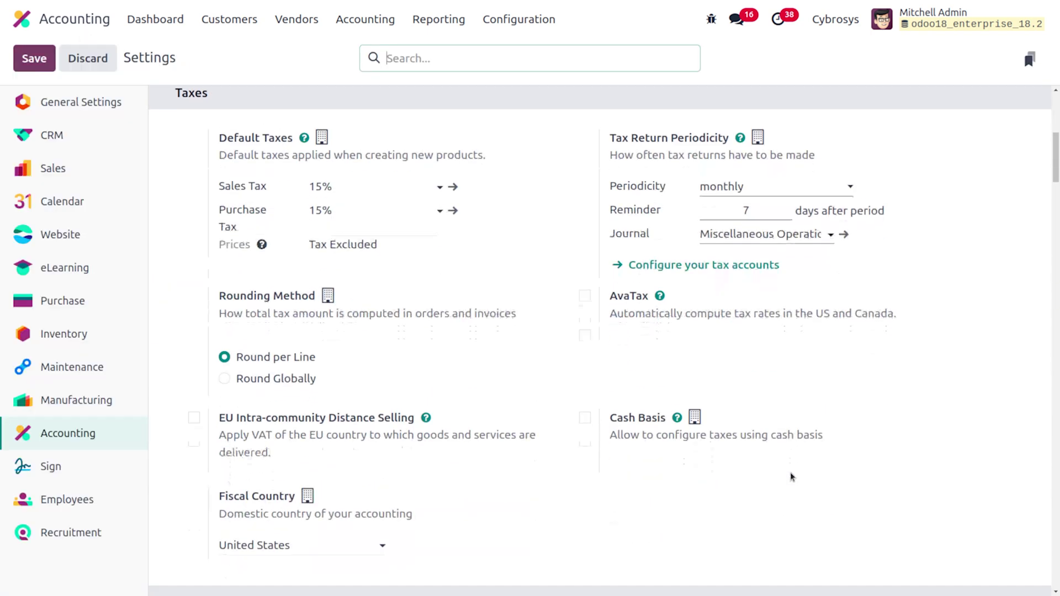
scroll(792, 476, "down", 5)
scroll(792, 476, "down", 15)
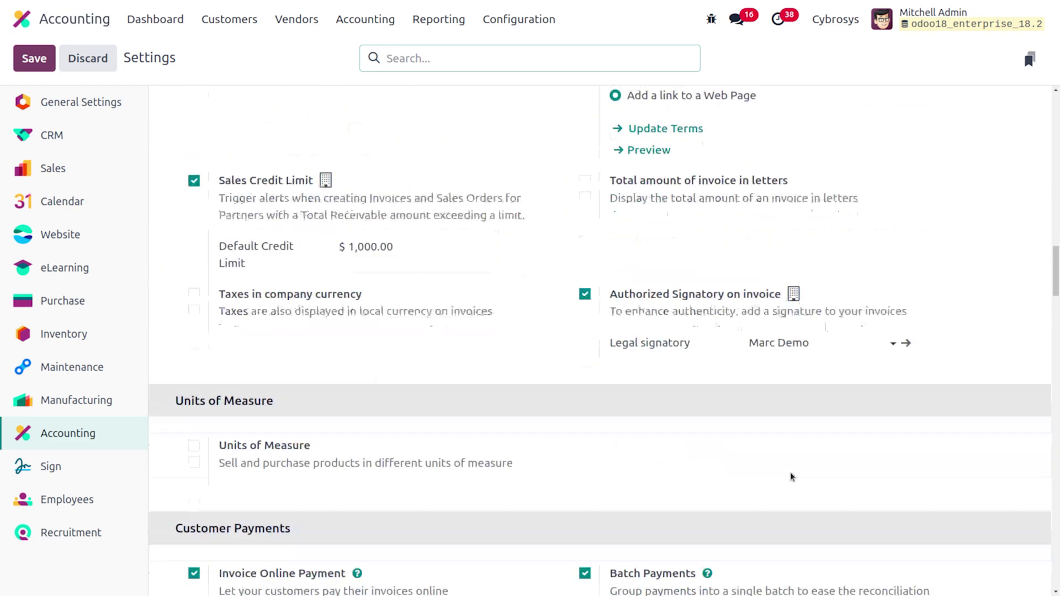
scroll(792, 476, "down", 16)
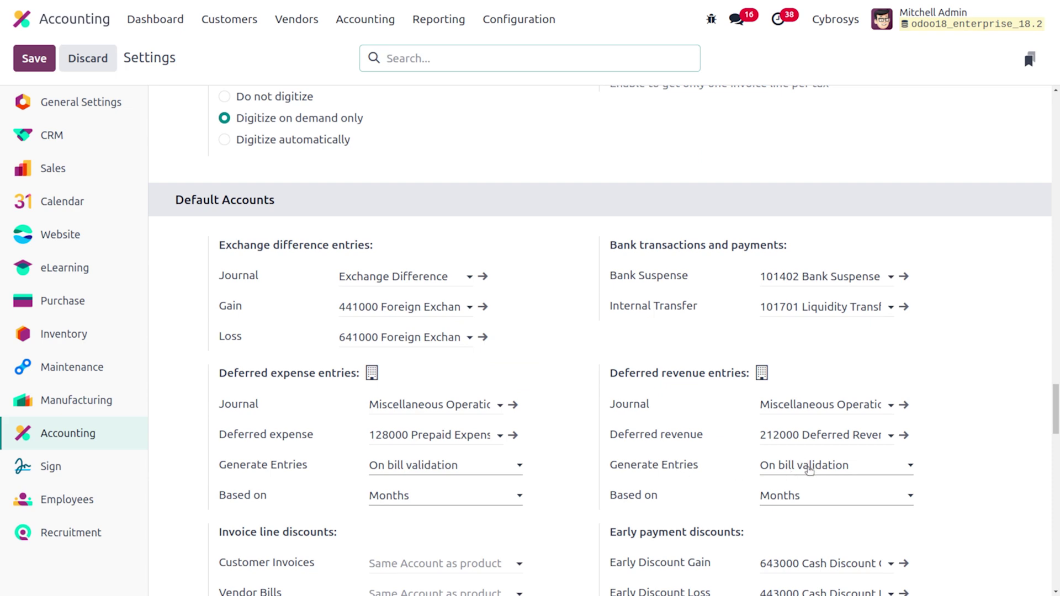
left_click(809, 470)
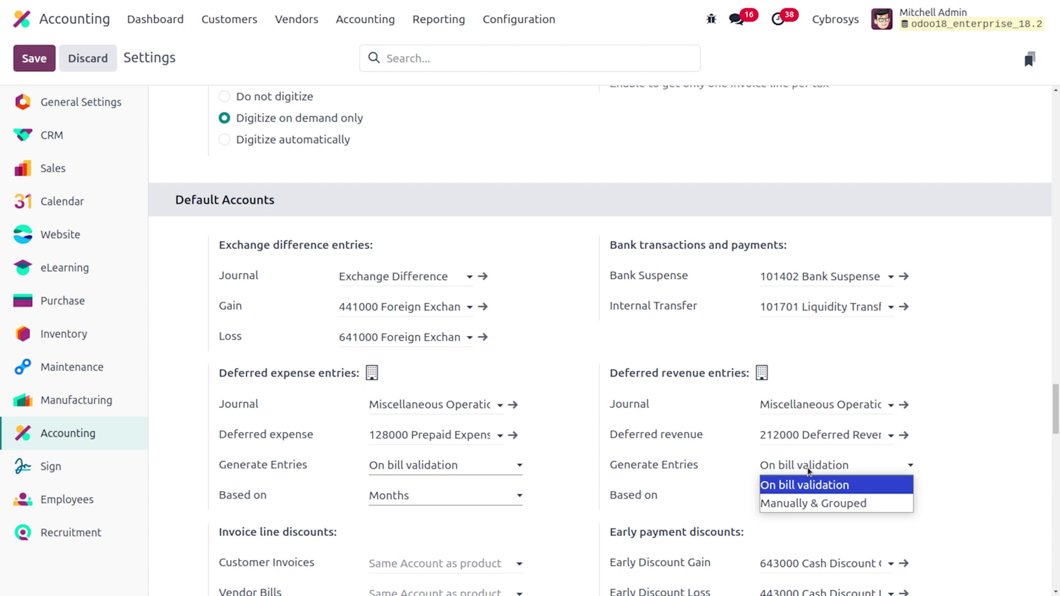
left_click(809, 470)
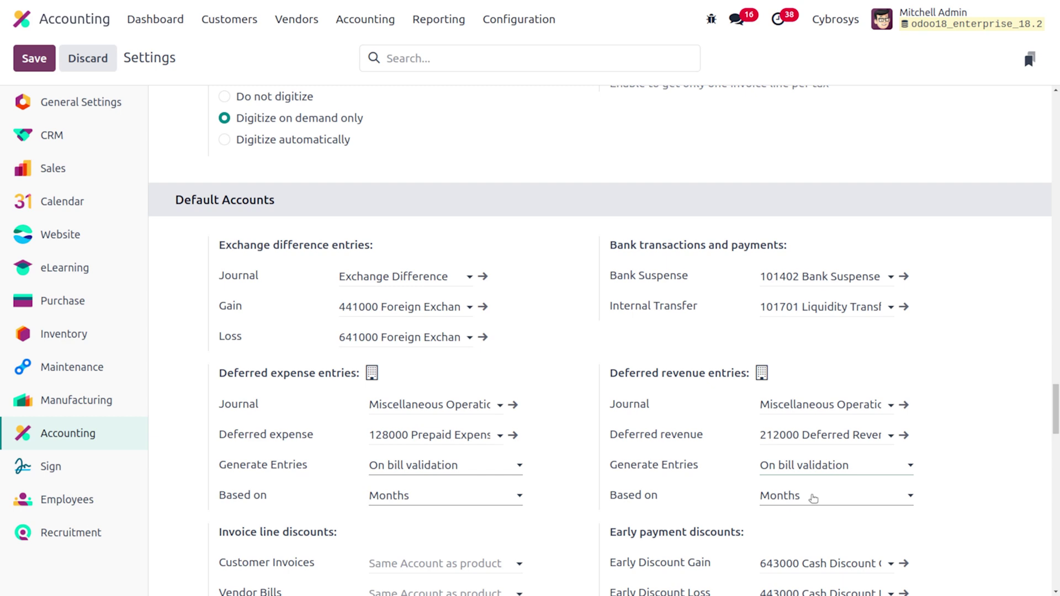
left_click(813, 498)
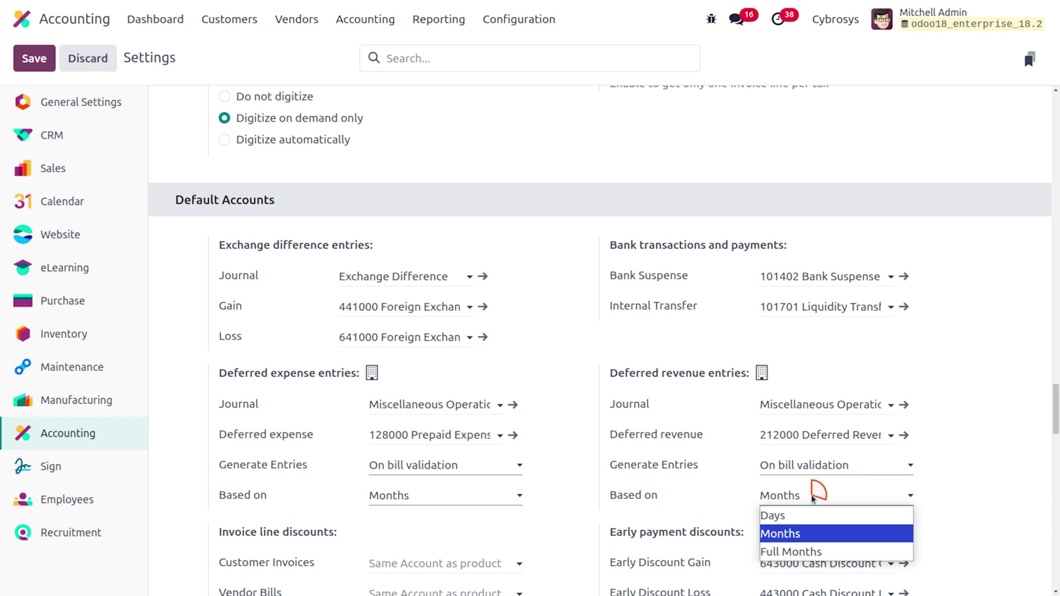
left_click(812, 498)
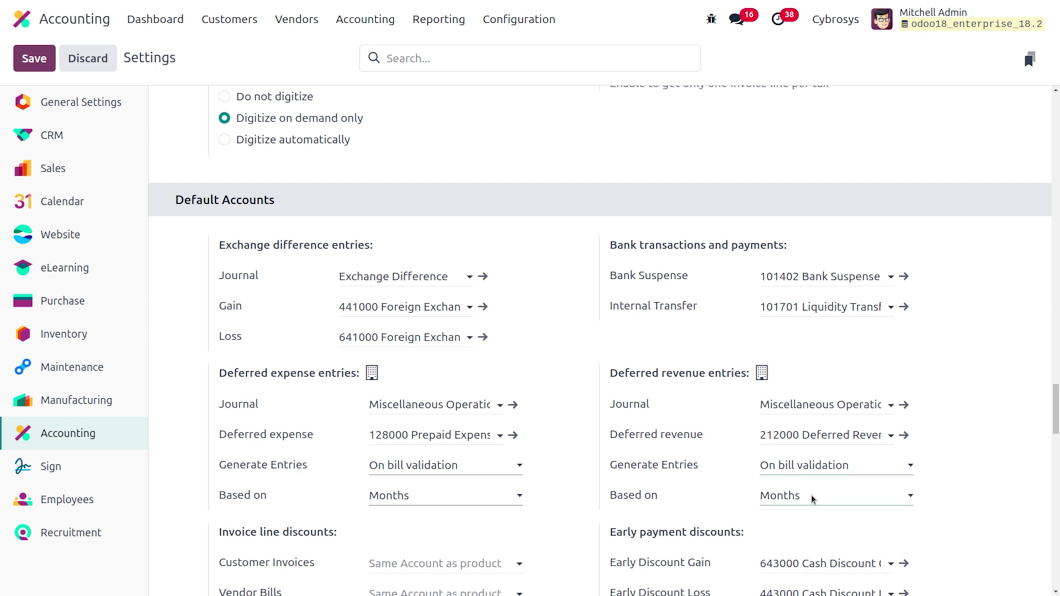
scroll(812, 498, "down", 3)
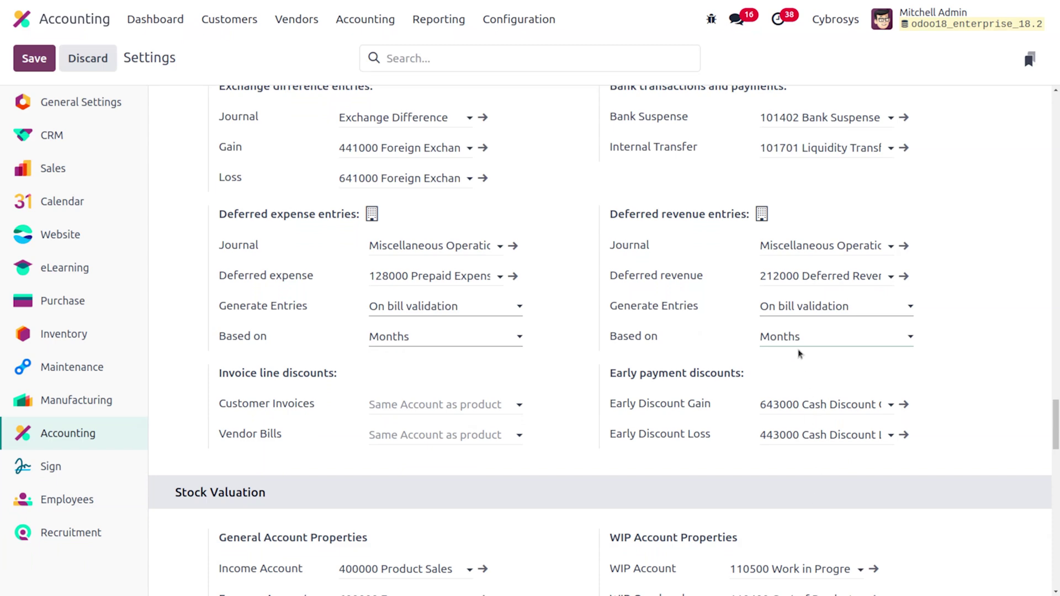
scroll(515, 245, "up", 6)
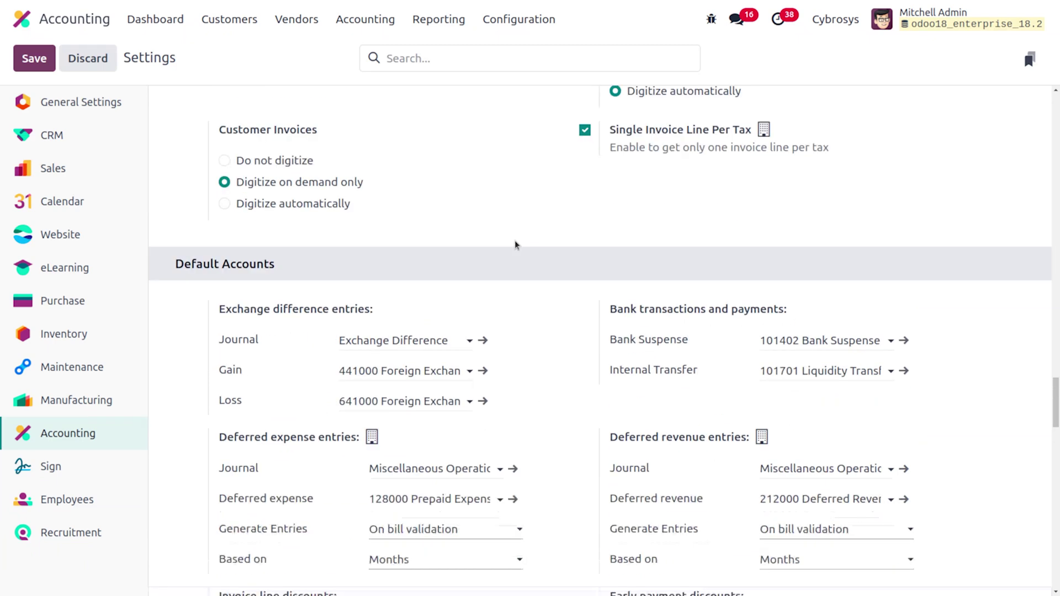
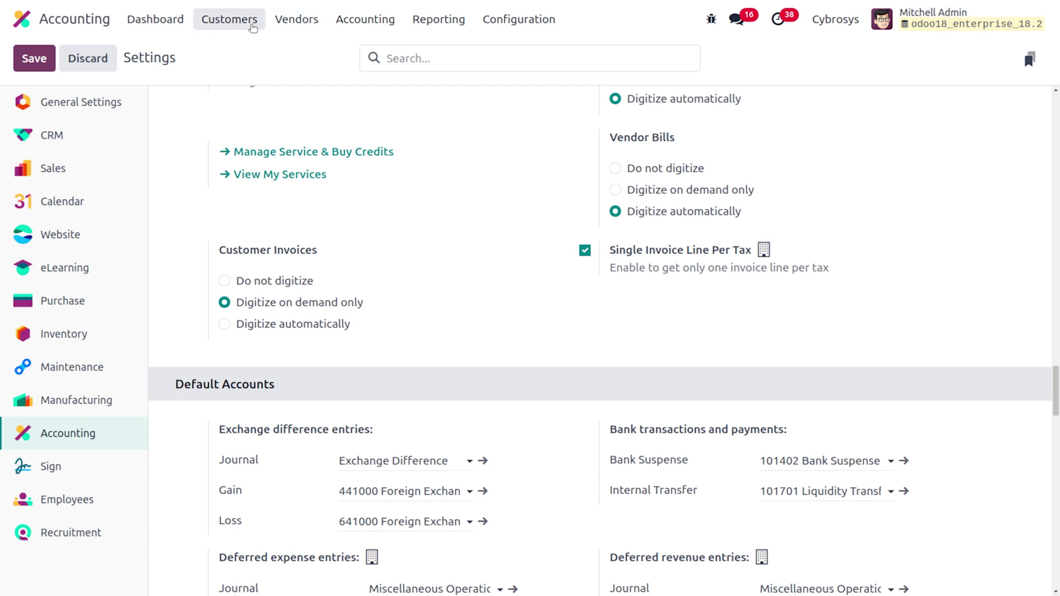
Create a new product from the customer products list and name it Software License
left_click(252, 30)
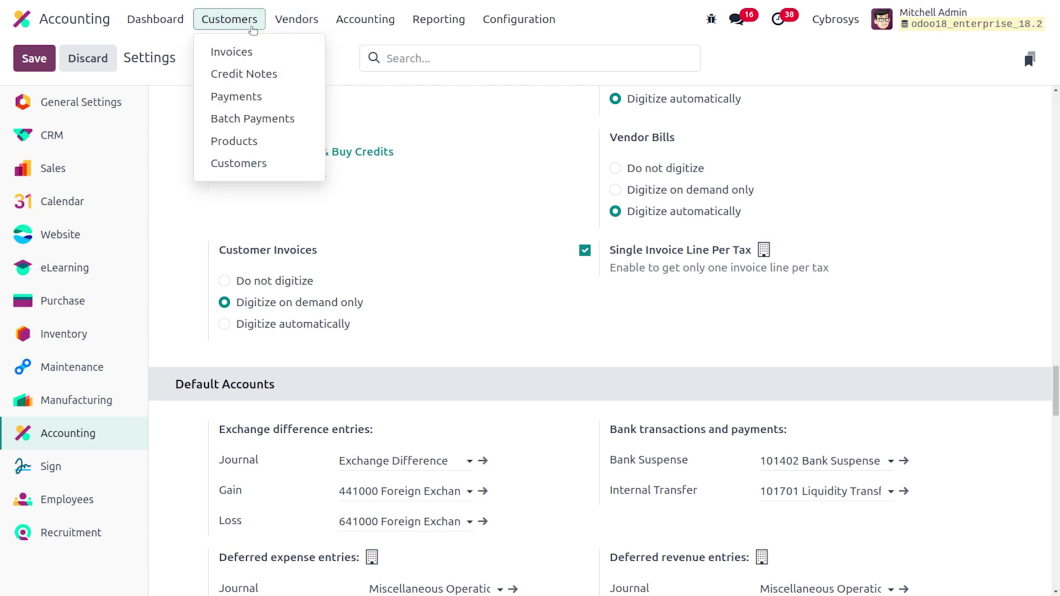
left_click(260, 144)
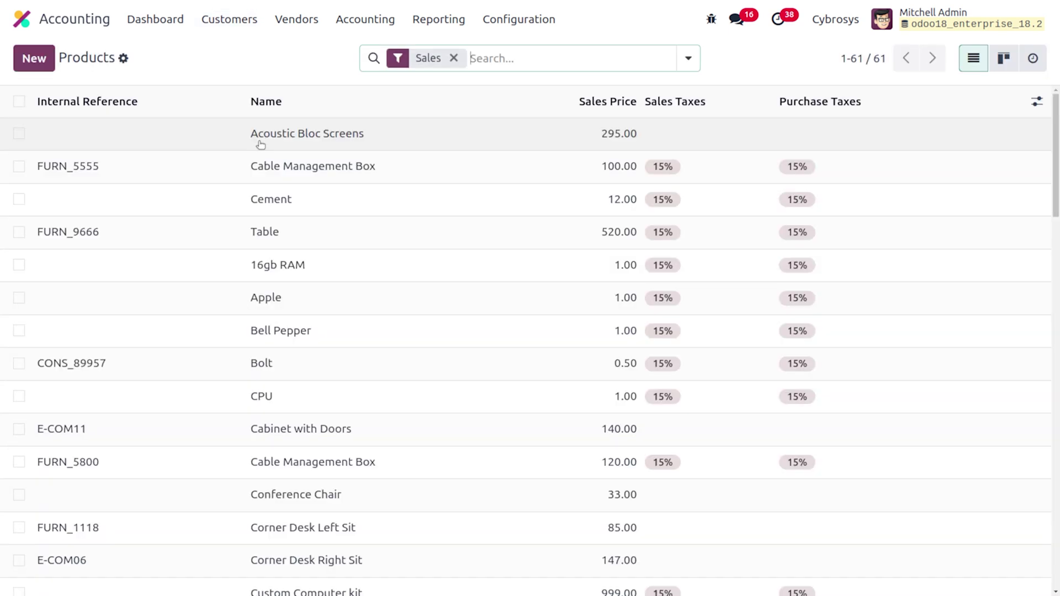
scroll(322, 405, "down", 15)
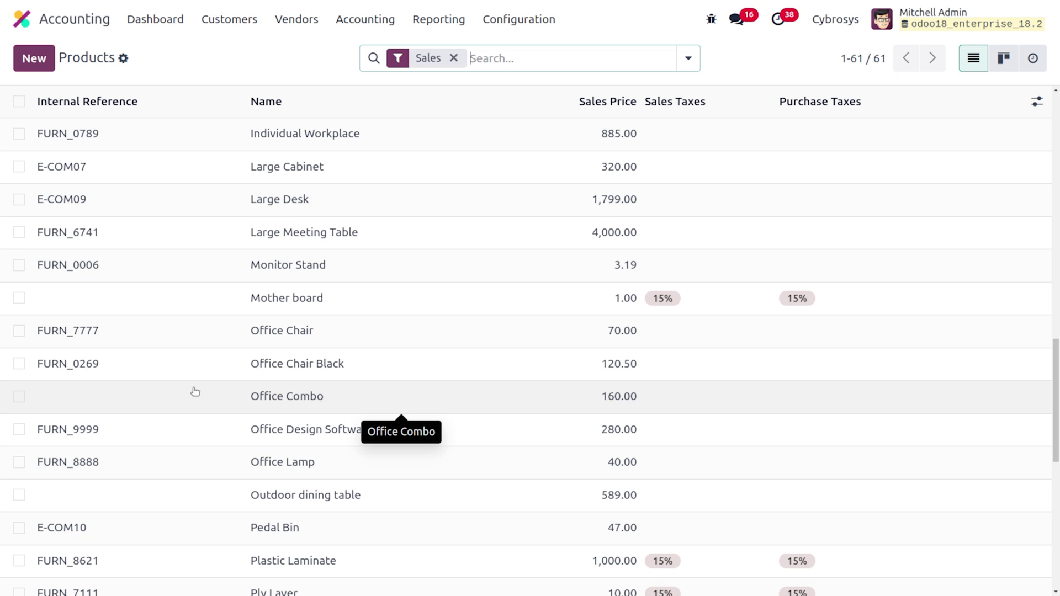
left_click(39, 53)
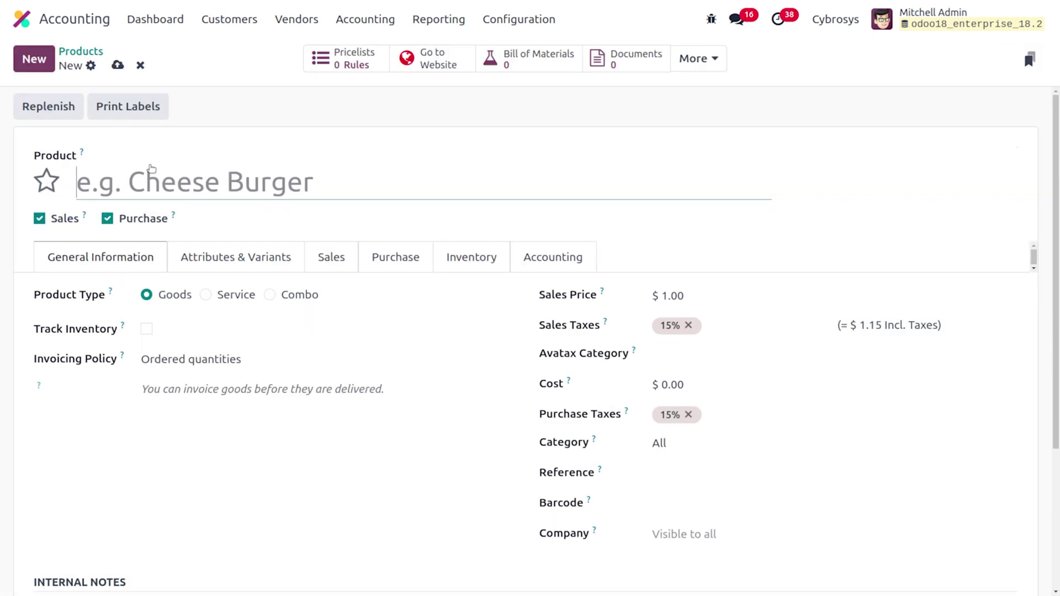
type("So")
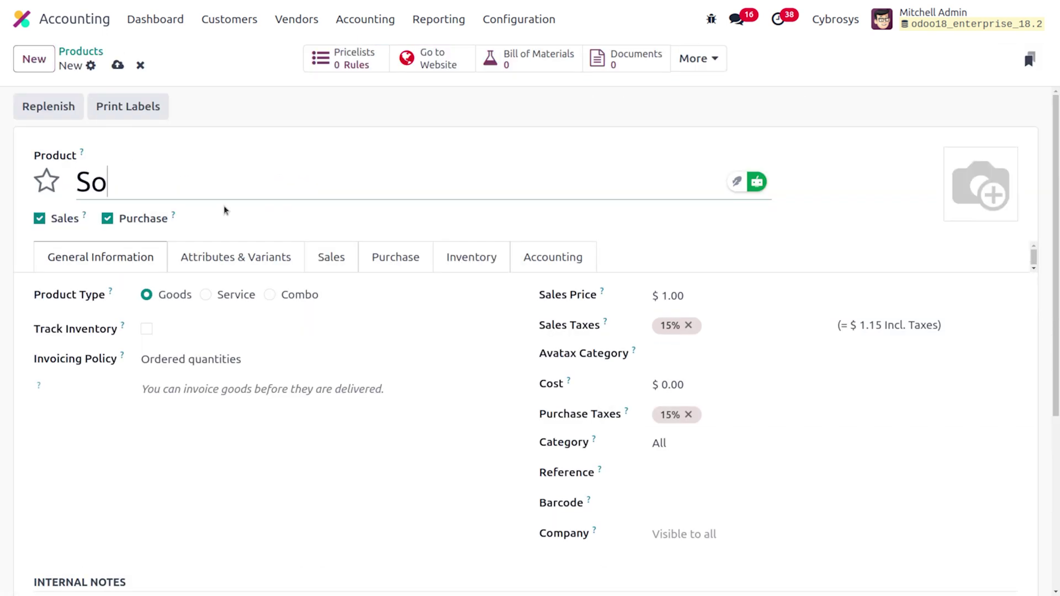
type("ftware ")
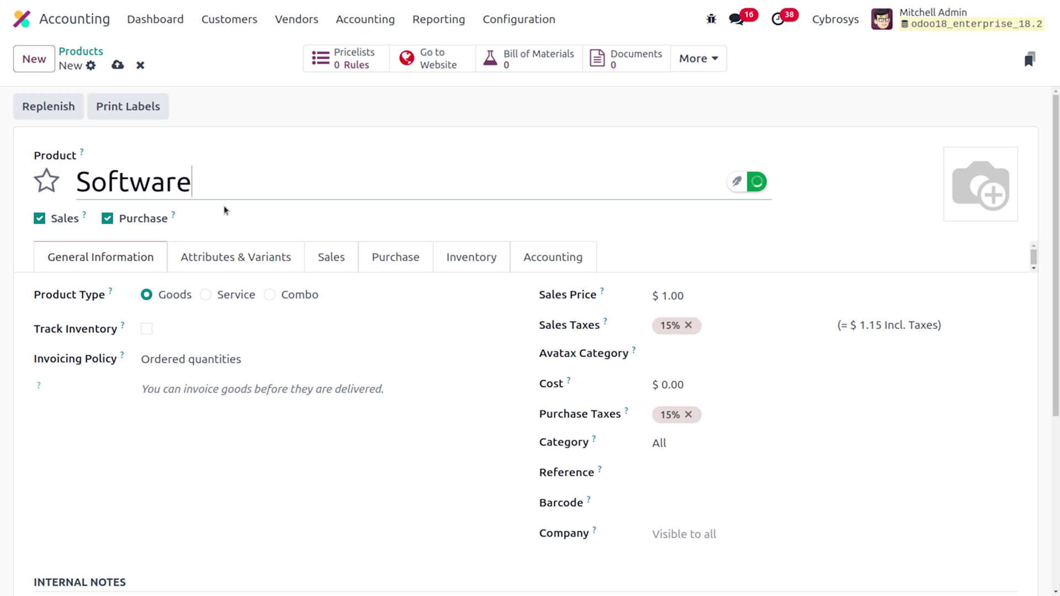
type("Licen")
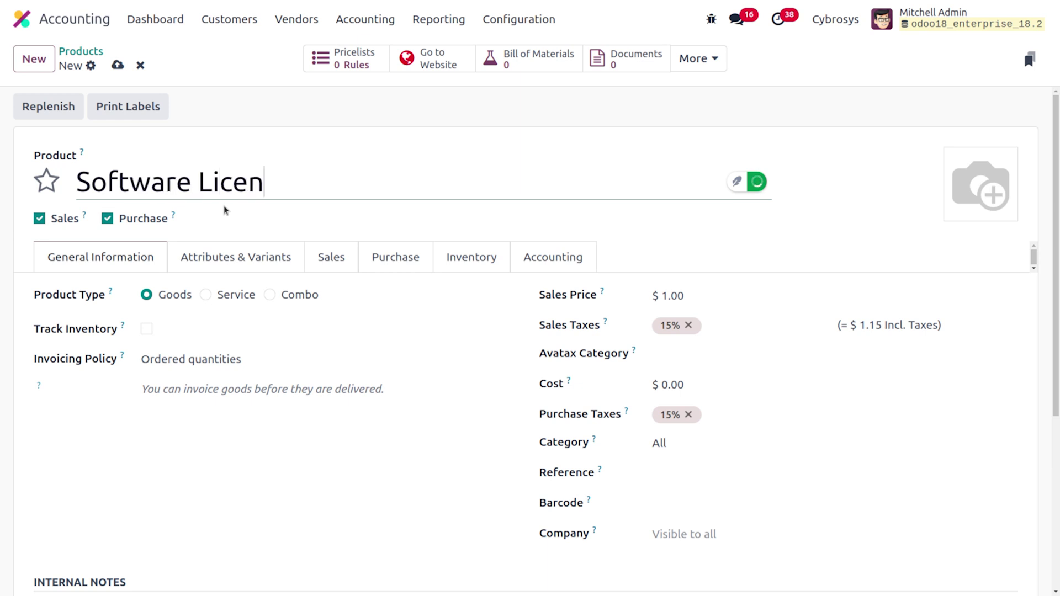
type("se")
Set the product type to Service with a sales price of $1,200 and save the product
left_click(198, 293)
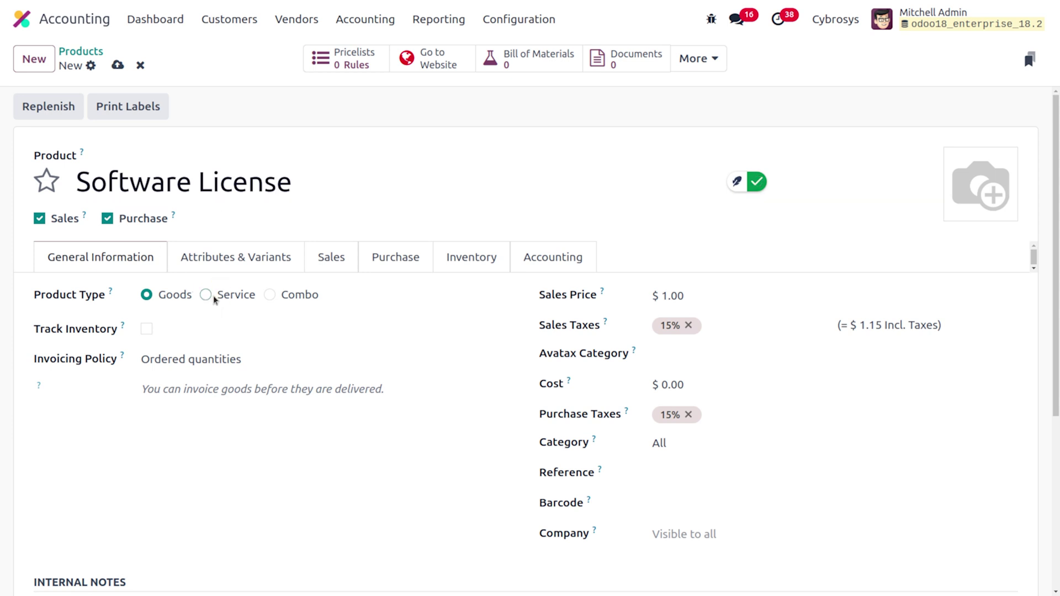
left_click(206, 295)
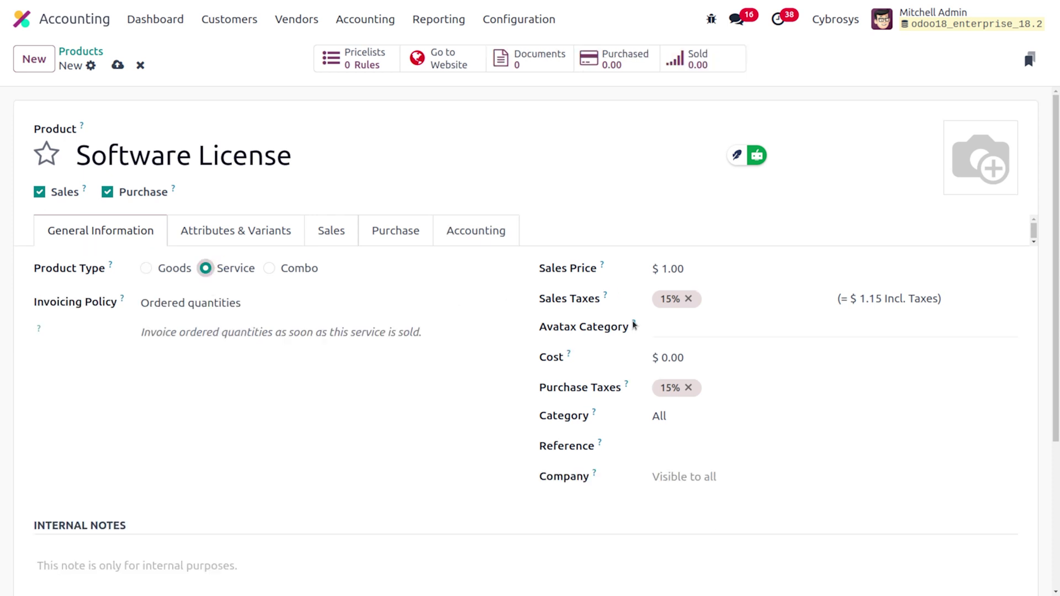
left_click(701, 272)
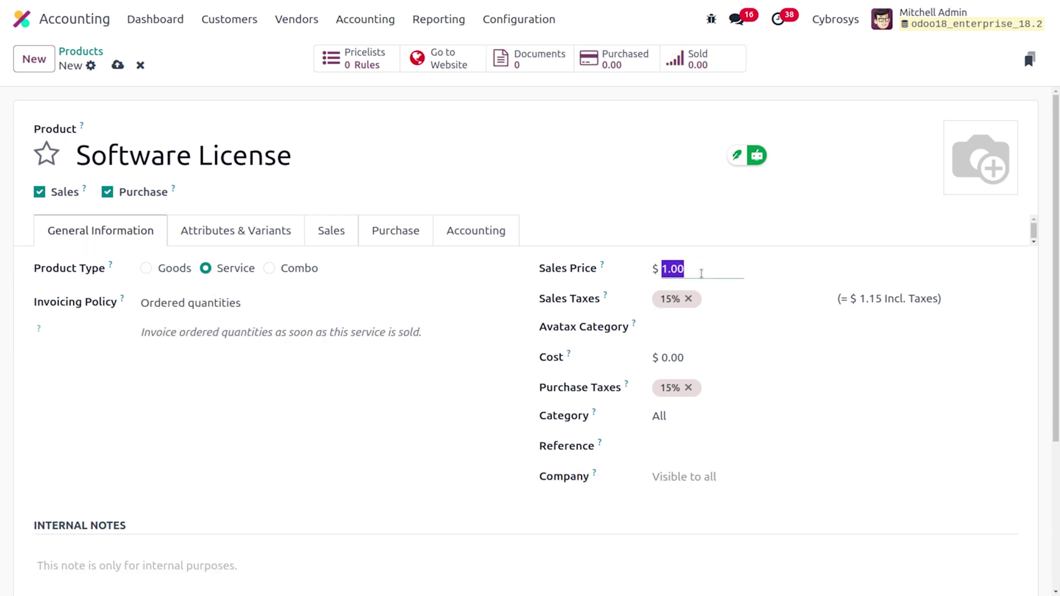
type("1200")
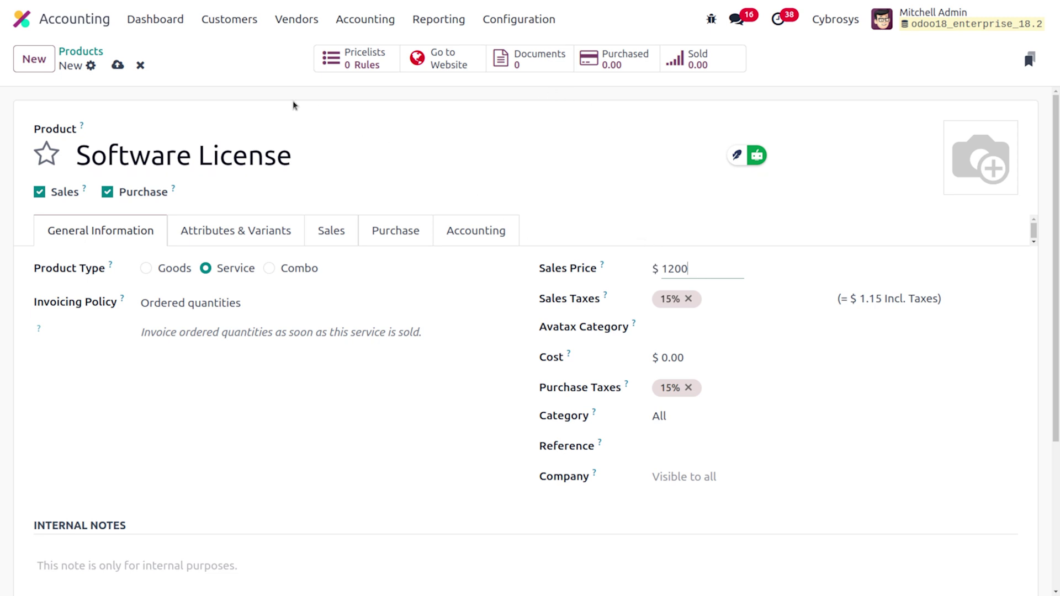
left_click(269, 98)
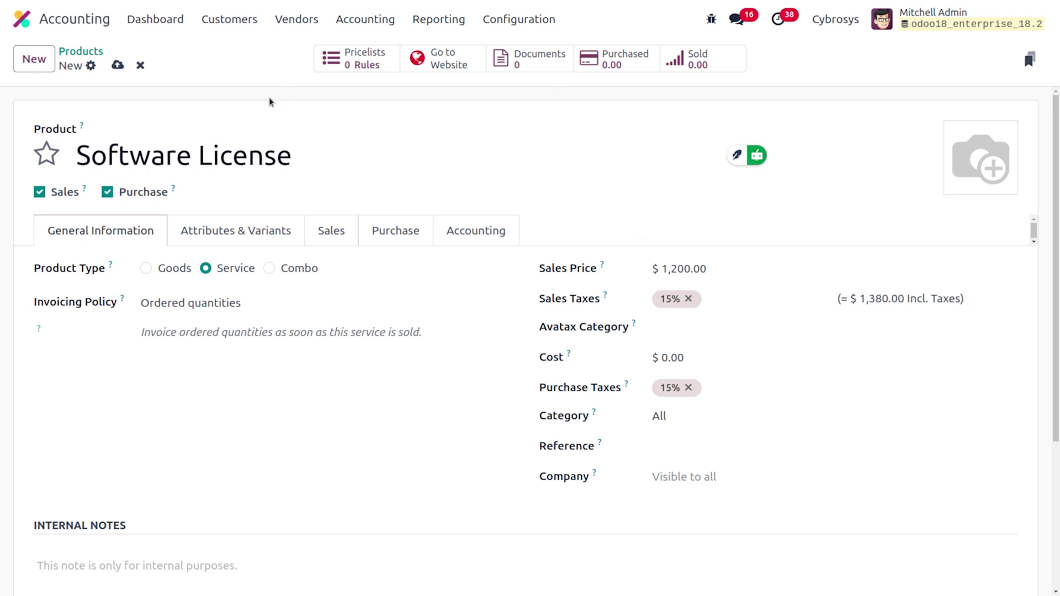
left_click(110, 66)
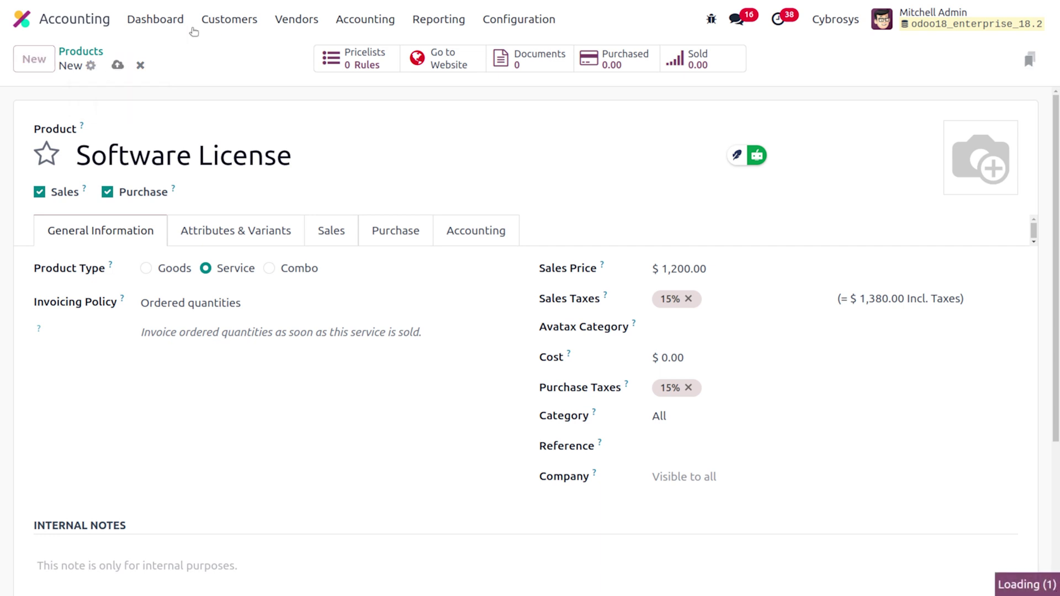
Create a new customer invoice for Deco Addict with the invoice date 01/21/2025
left_click(226, 30)
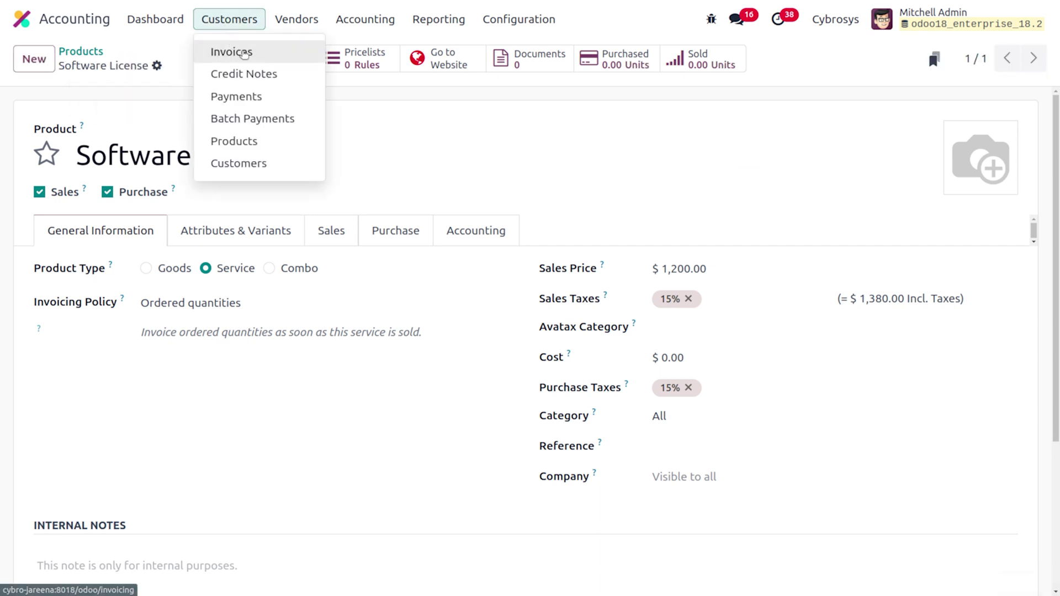
left_click(240, 51)
left_click(35, 61)
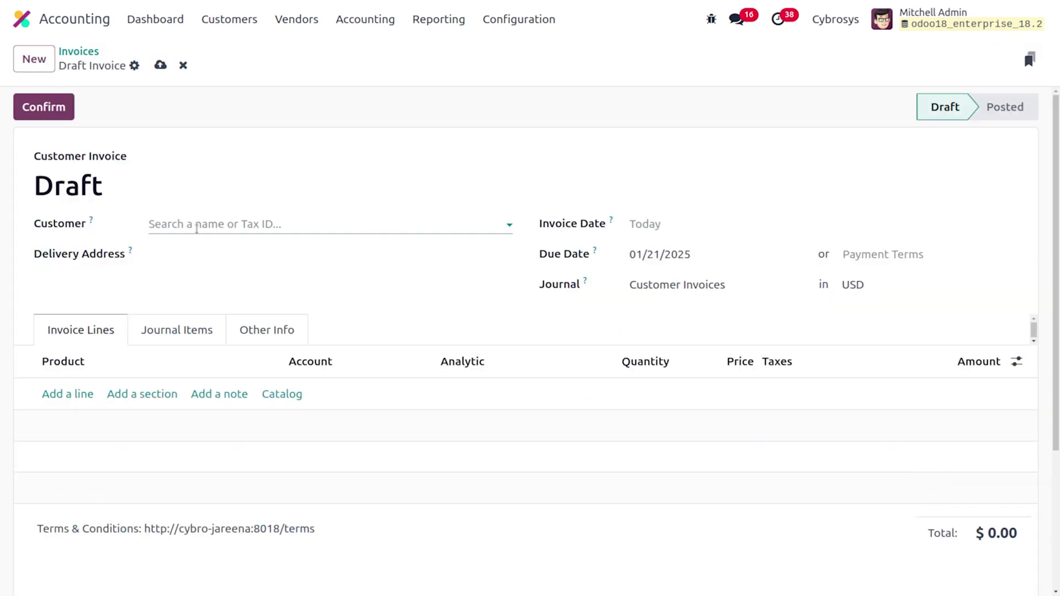
left_click(204, 226)
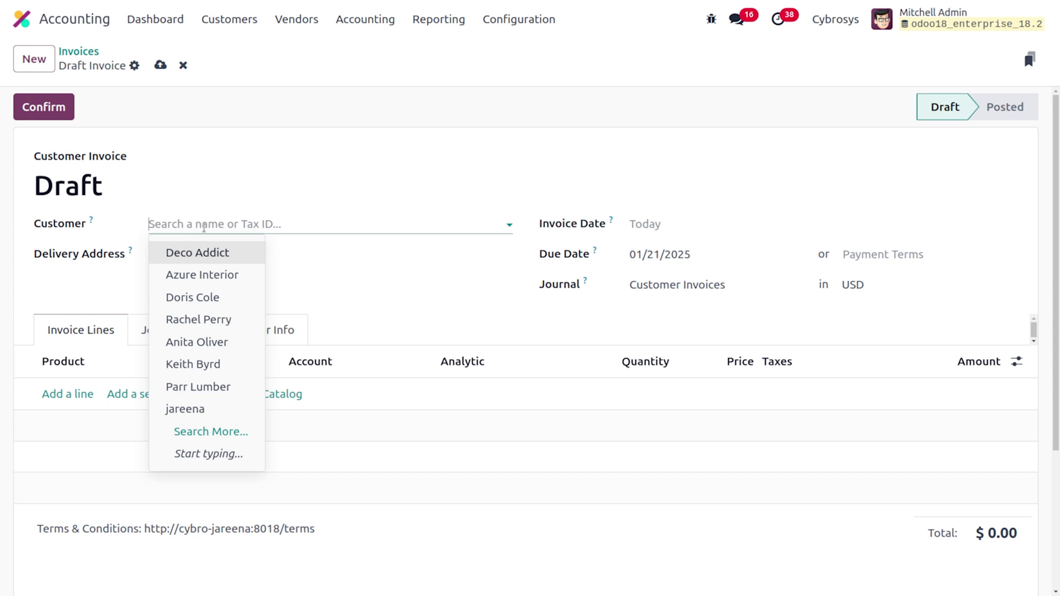
left_click(215, 252)
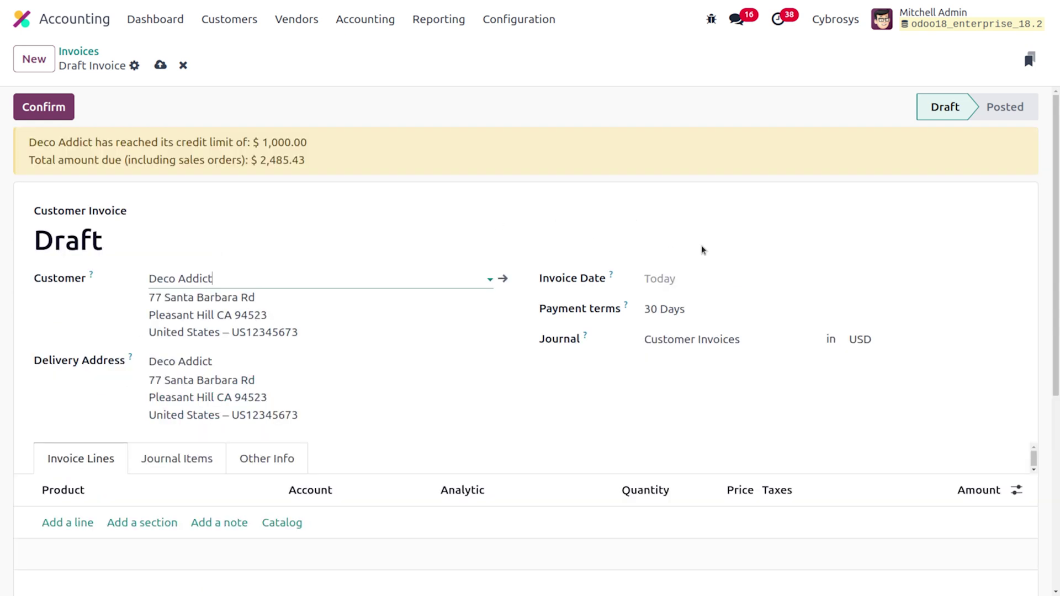
left_click(689, 279)
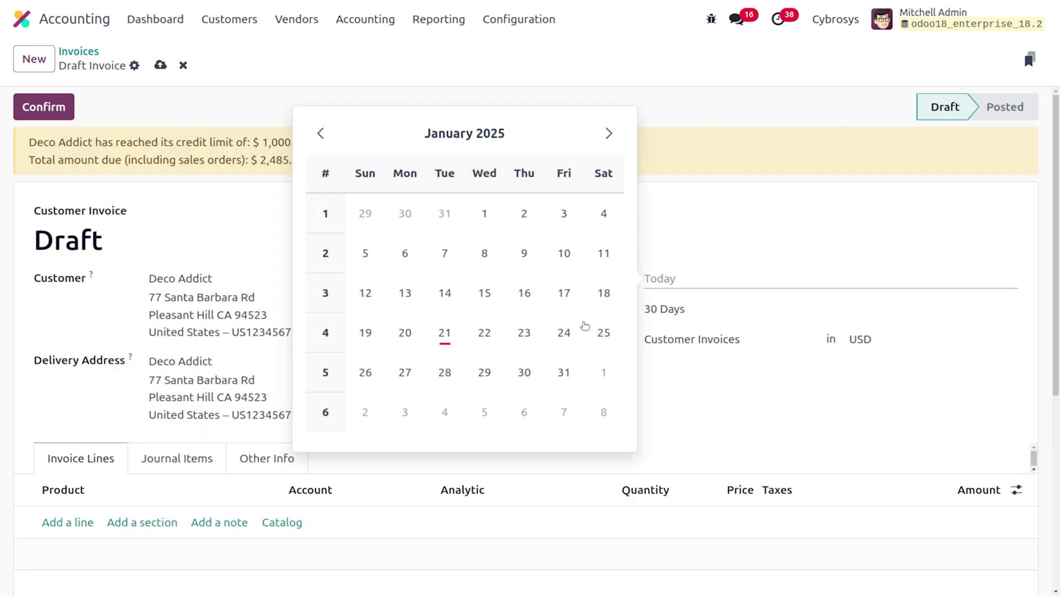
left_click(436, 338)
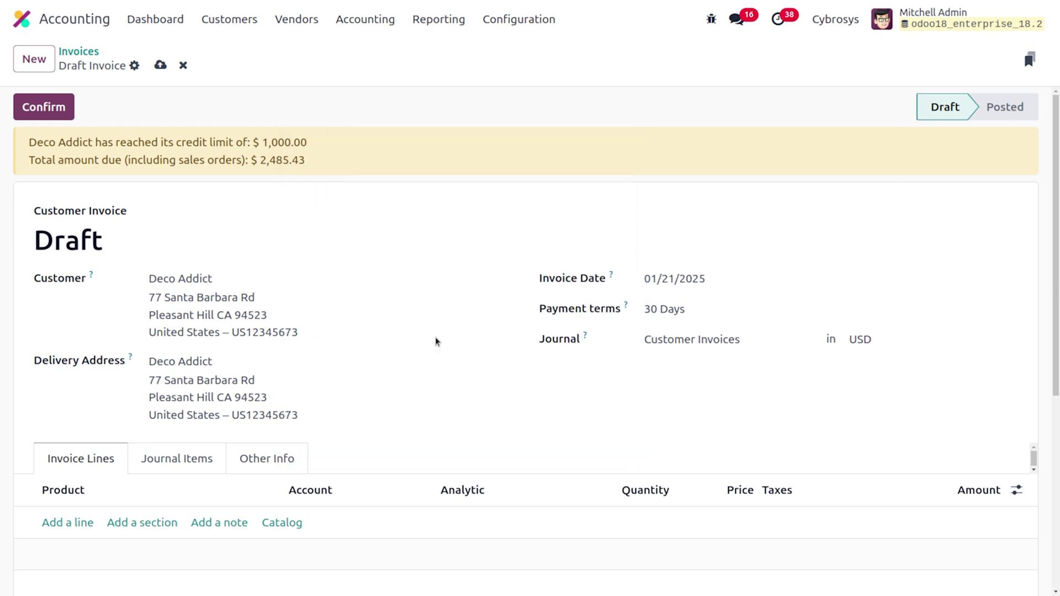
Add an invoice line for the Software License product and remove its 15% tax
scroll(369, 383, "down", 2)
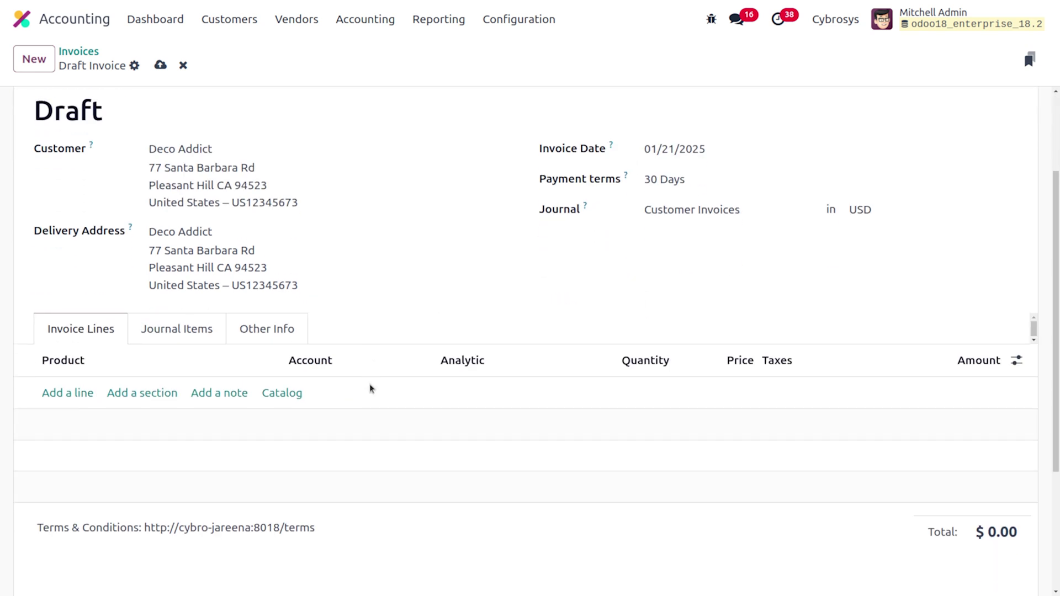
left_click(61, 393)
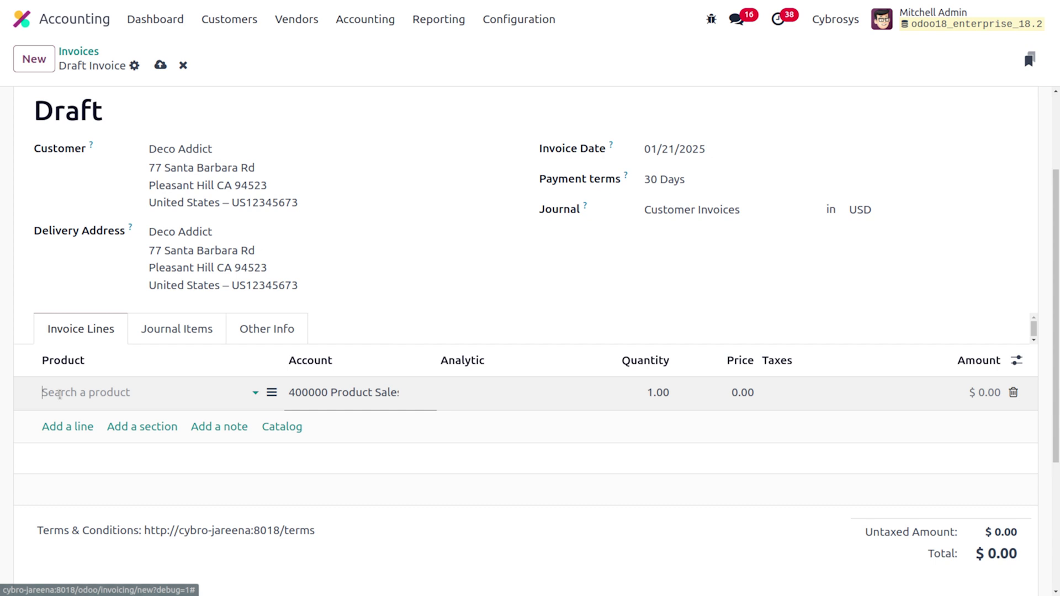
type("sof")
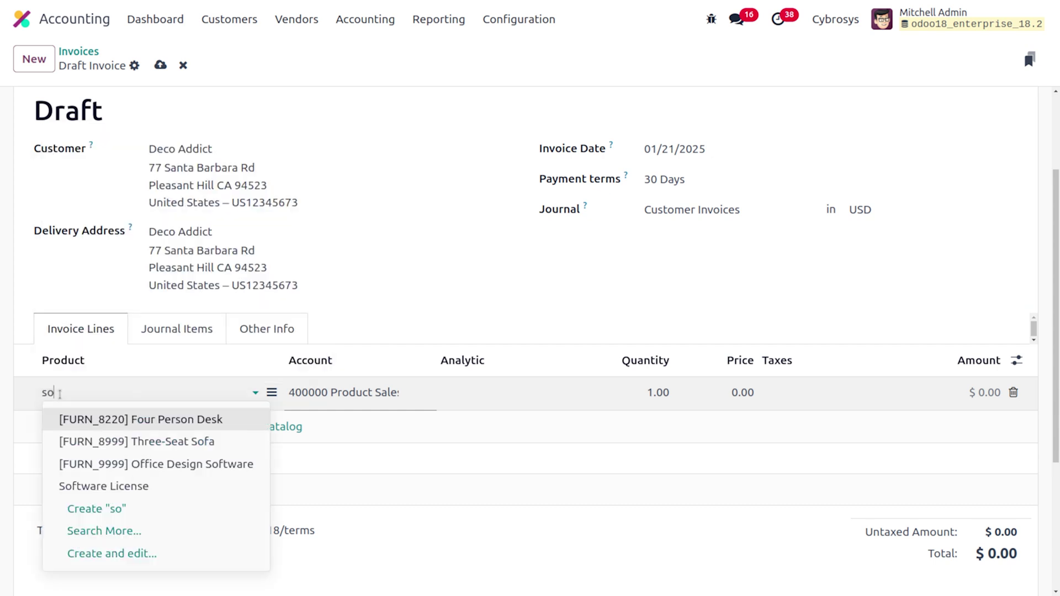
key("Down")
key("Down")
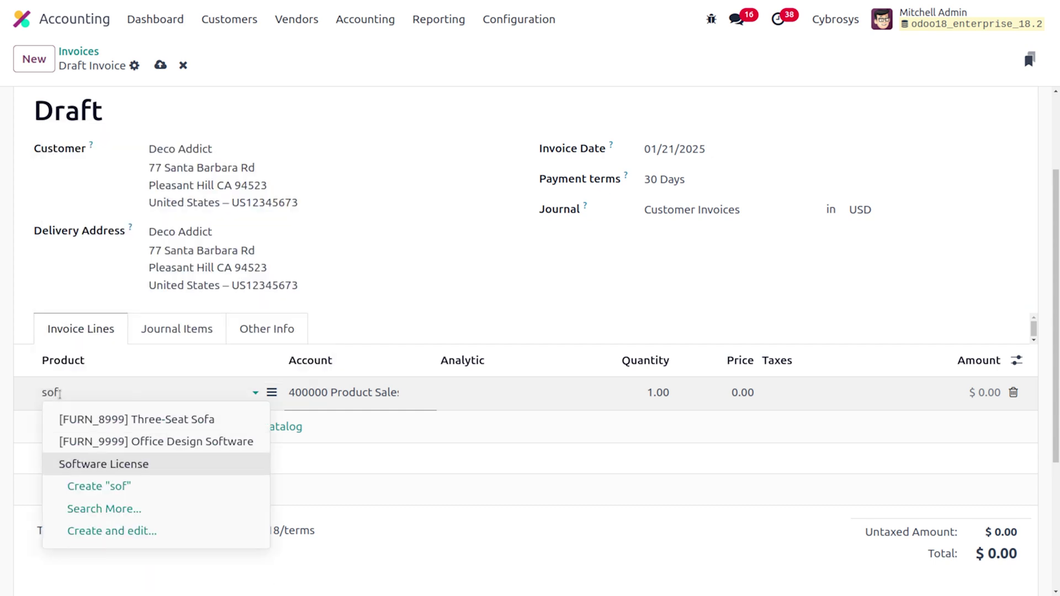
key("Return")
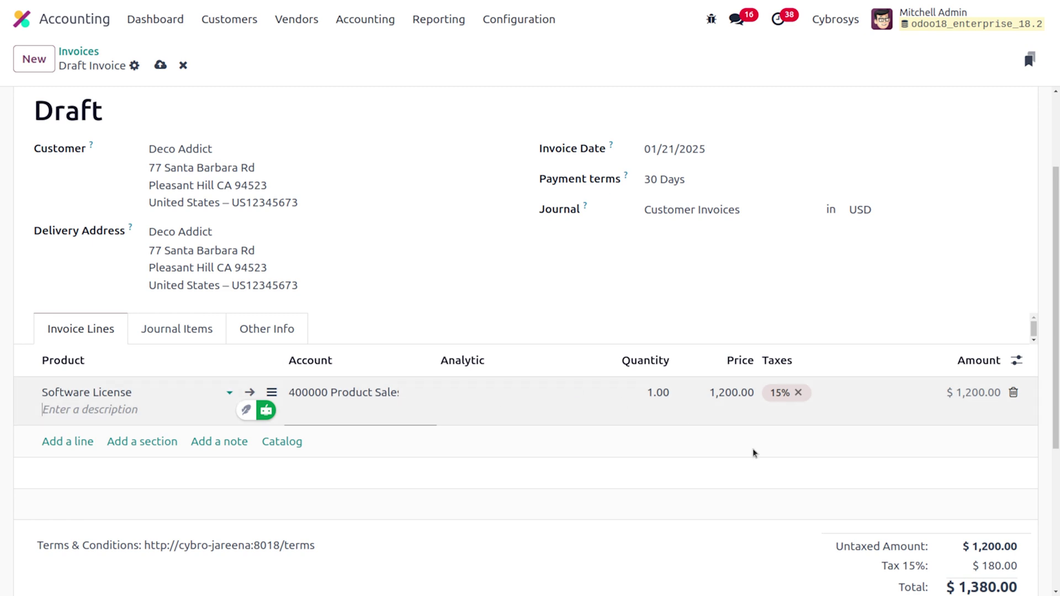
left_click(798, 393)
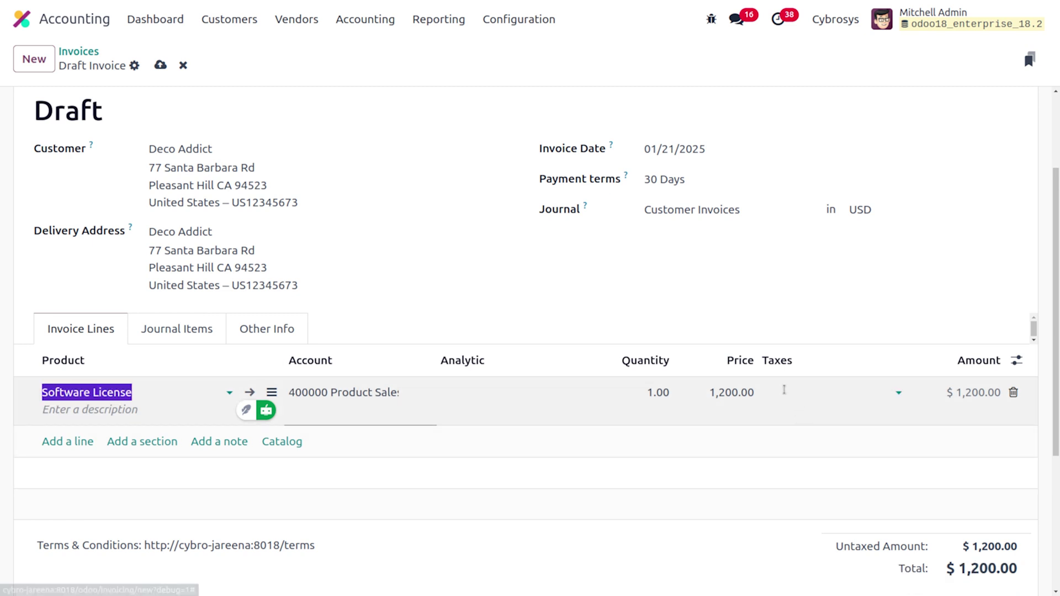
Show the Start Date and End Date columns in the invoice lines
left_click(1017, 359)
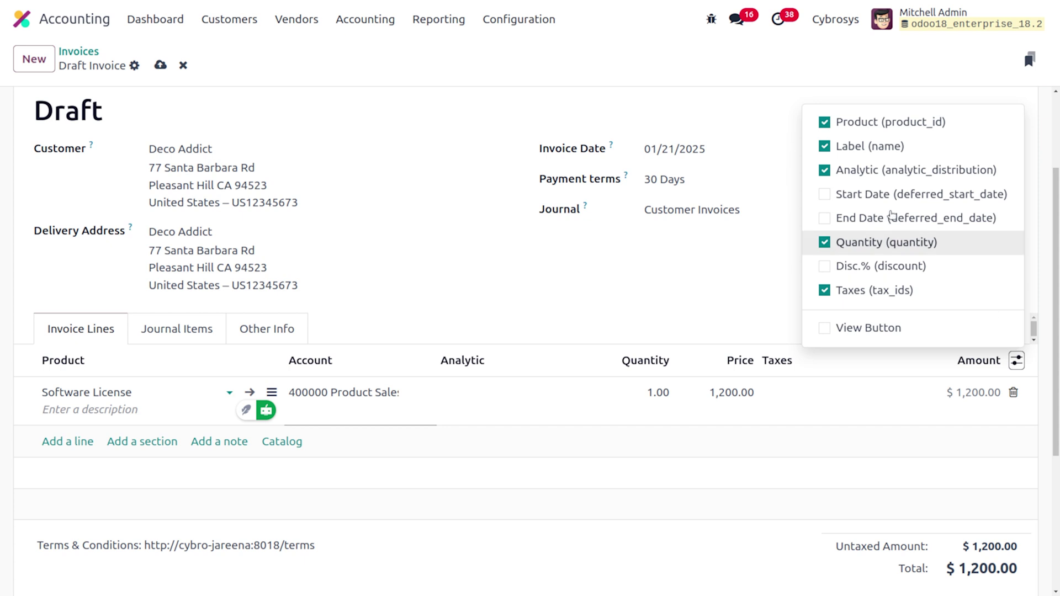
left_click(824, 194)
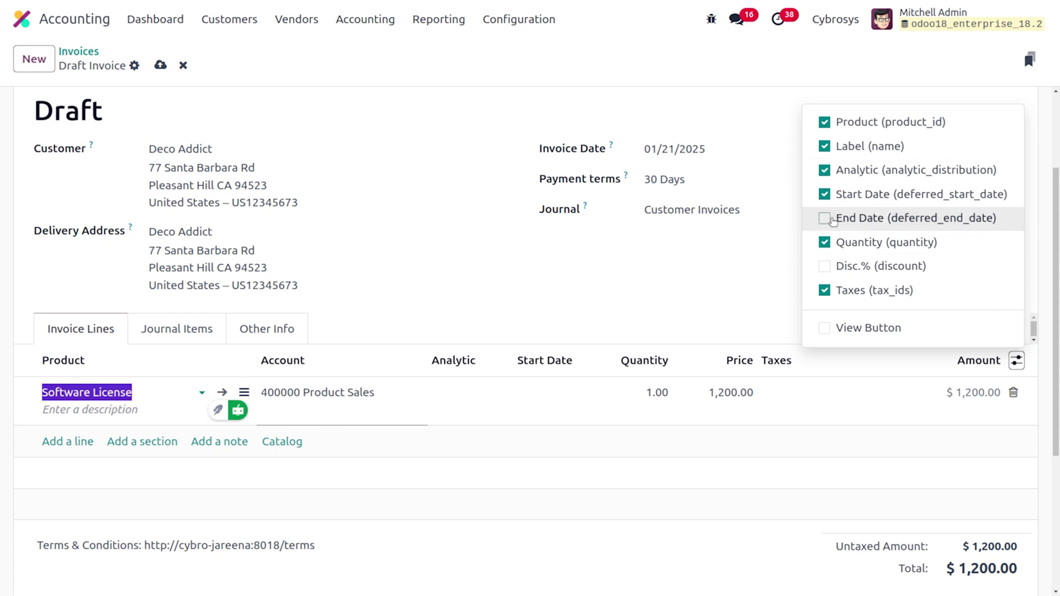
left_click(824, 218)
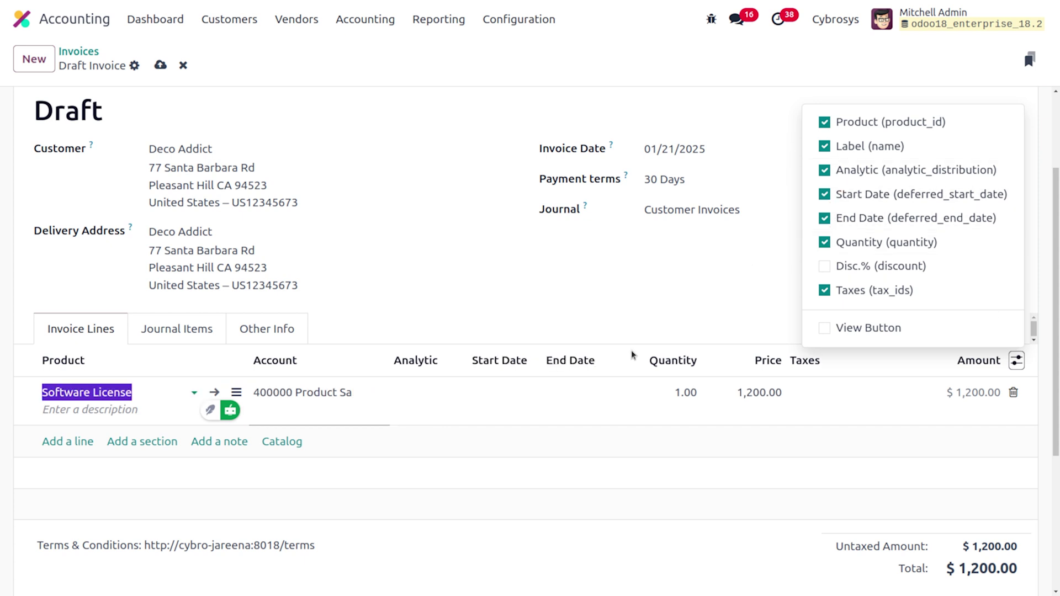
Set the Software License line's deferral period from 01/01/2025 to 12/31/2025
left_click(482, 401)
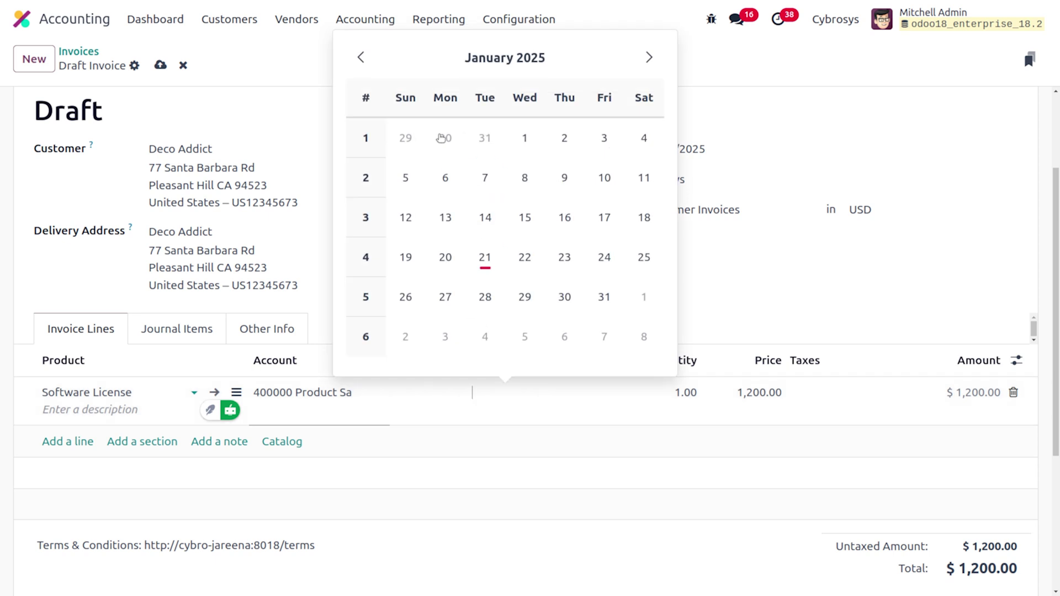
left_click(524, 139)
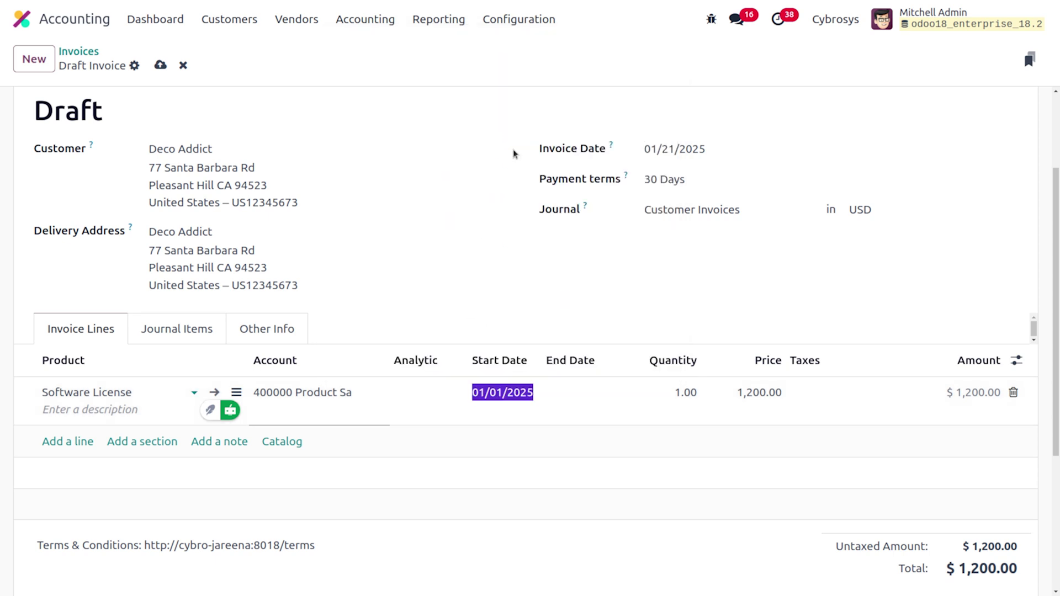
left_click(599, 392)
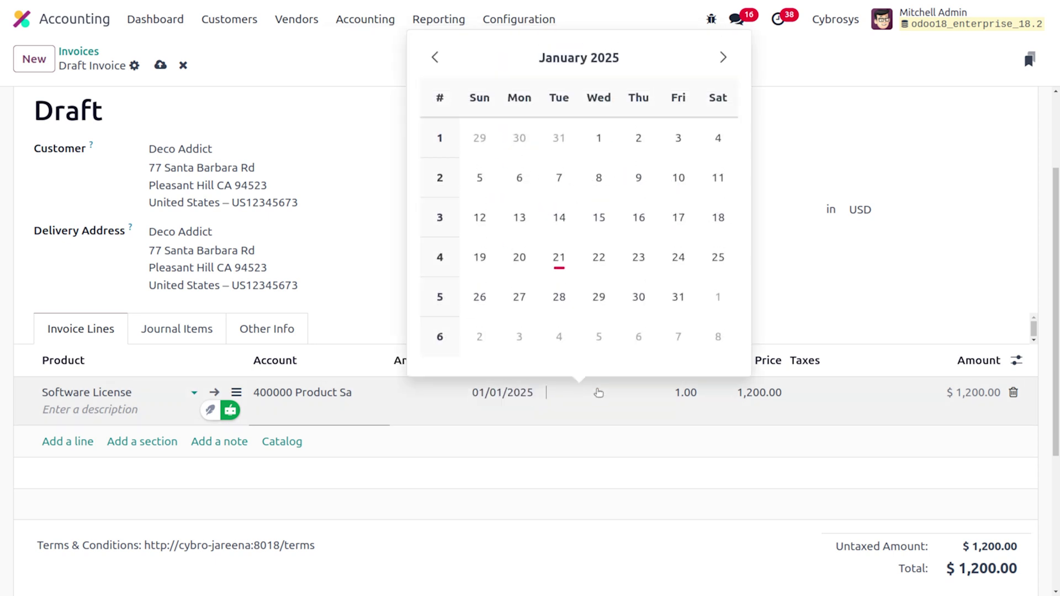
left_click(721, 57)
left_click(721, 57)
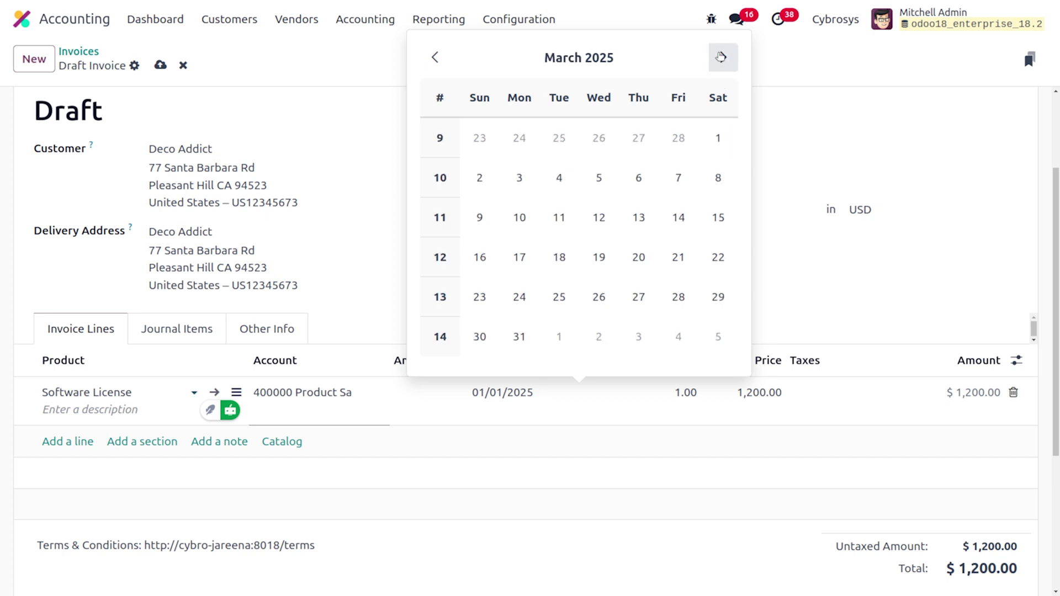
left_click(610, 59)
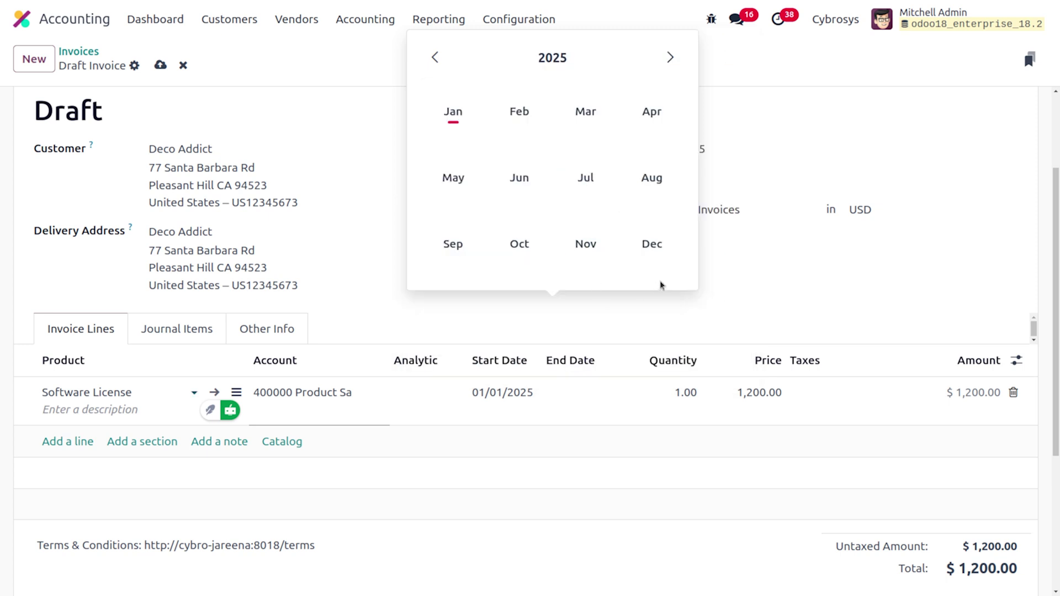
left_click(669, 241)
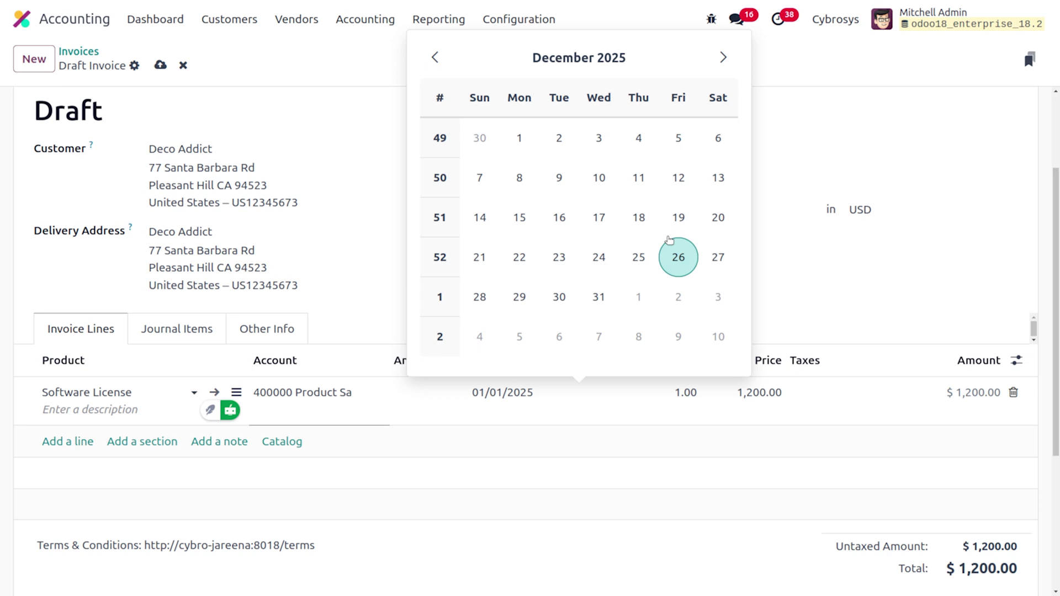
left_click(606, 298)
scroll(422, 298, "up", 3)
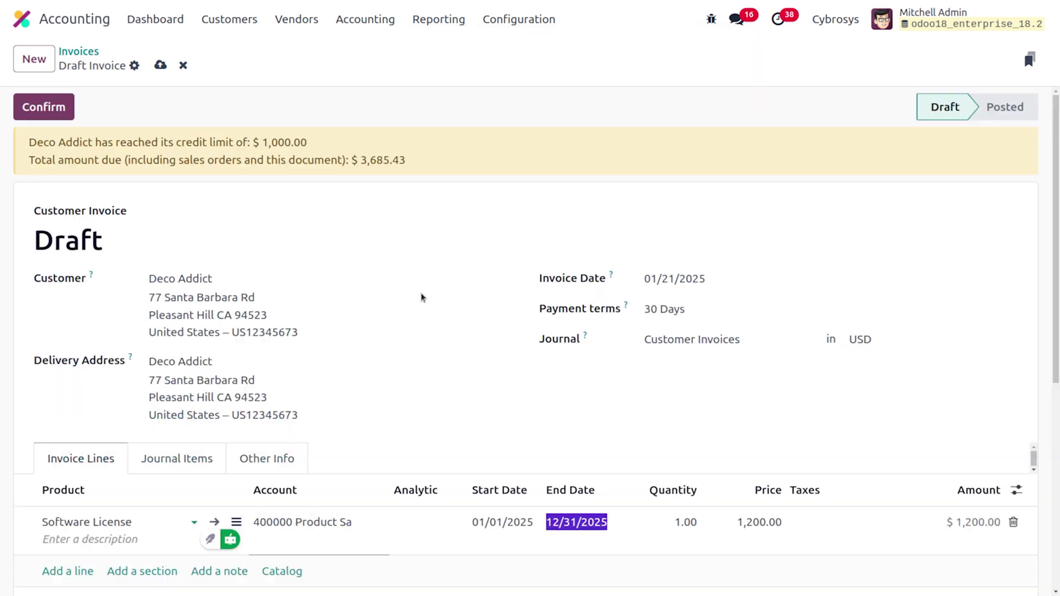
Save and confirm the Deco Addict invoice, and open its deferred entries to review the monthly deferrals
left_click(160, 66)
left_click(61, 110)
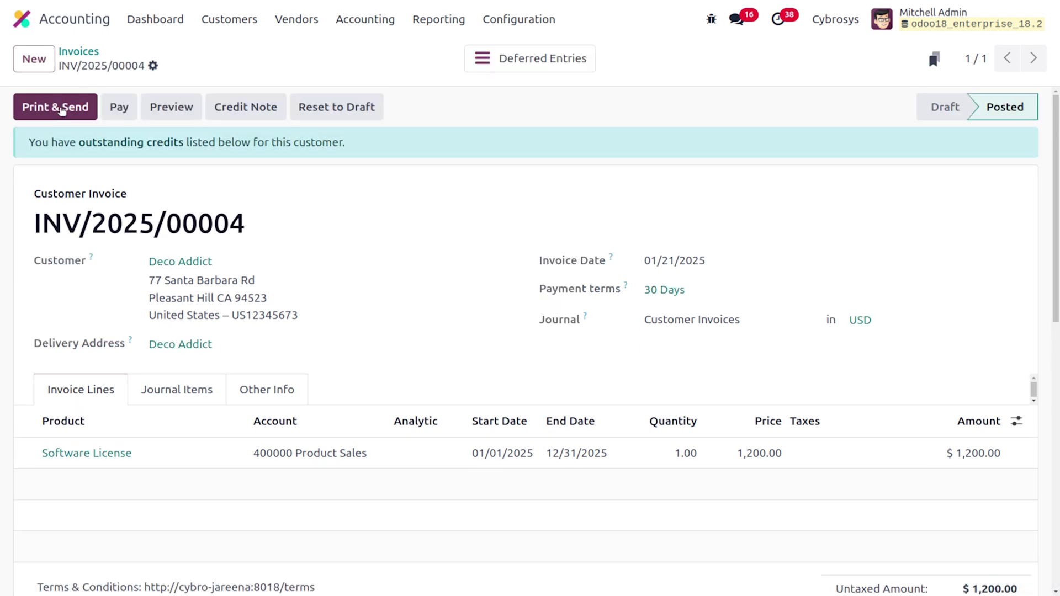
left_click(544, 61)
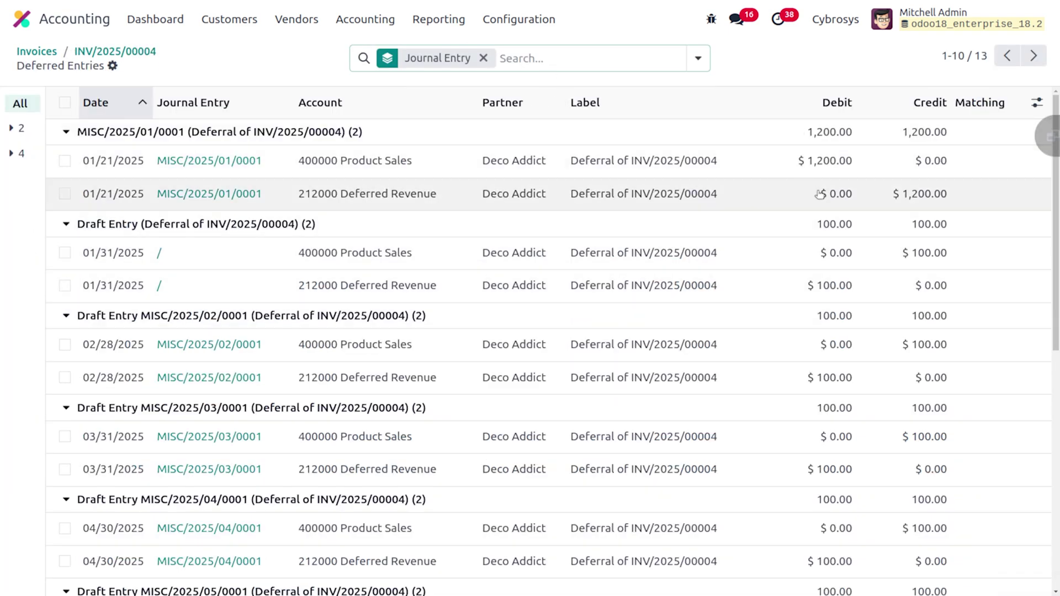
scroll(723, 396, "down", 8)
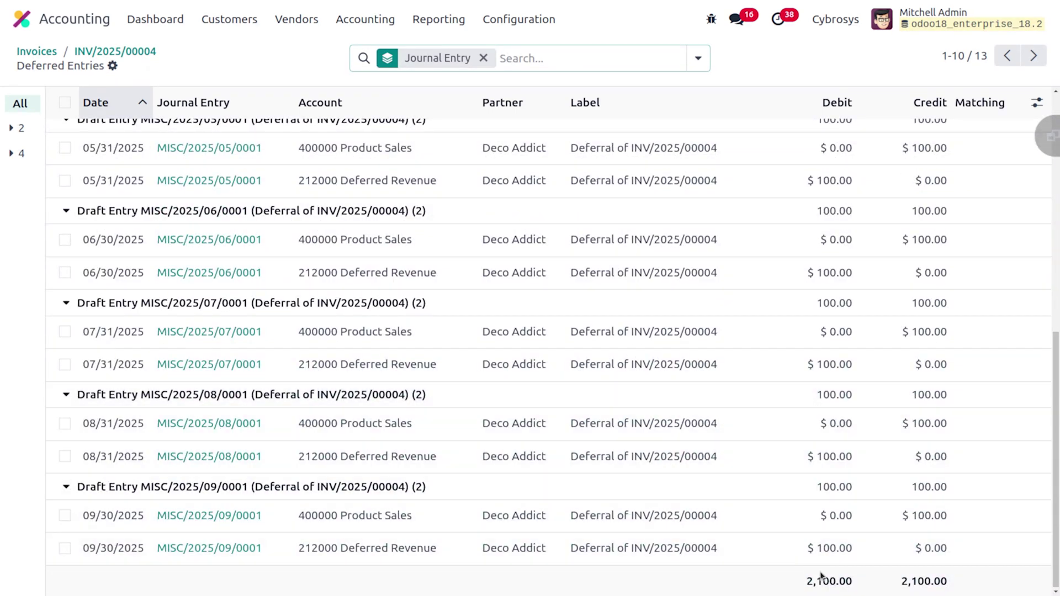
scroll(858, 400, "up", 8)
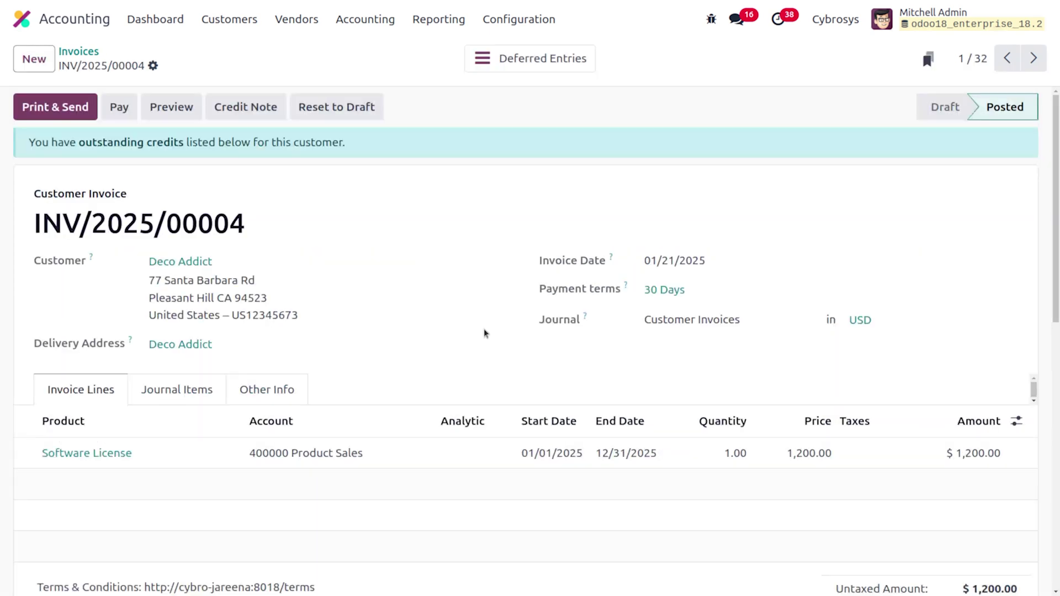
Open the Deferred Revenue report to check how the invoiced revenue is spread over the periods
left_click(437, 23)
scroll(490, 369, "down", 3)
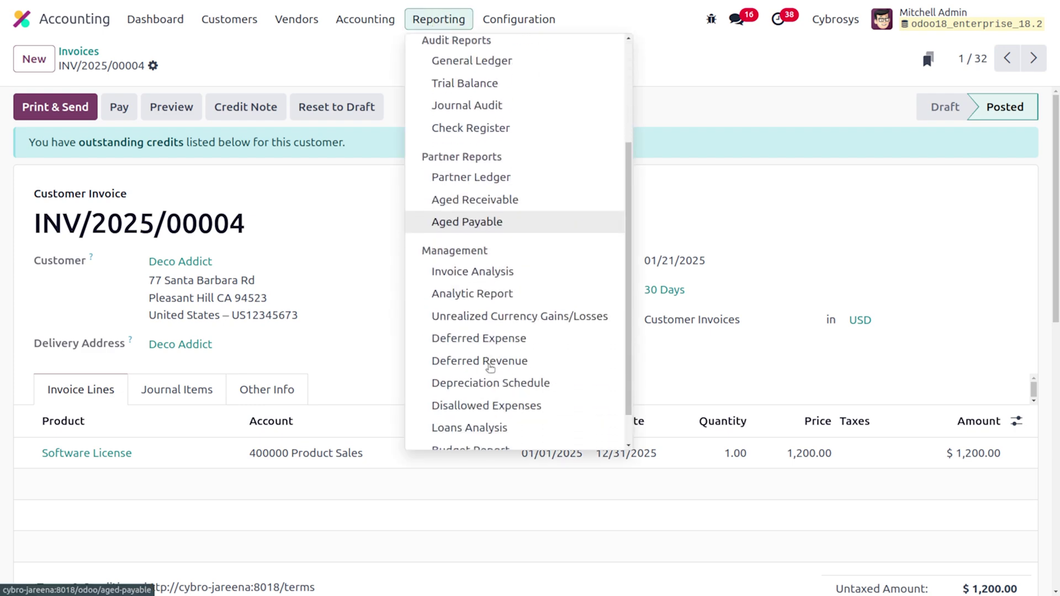
left_click(471, 327)
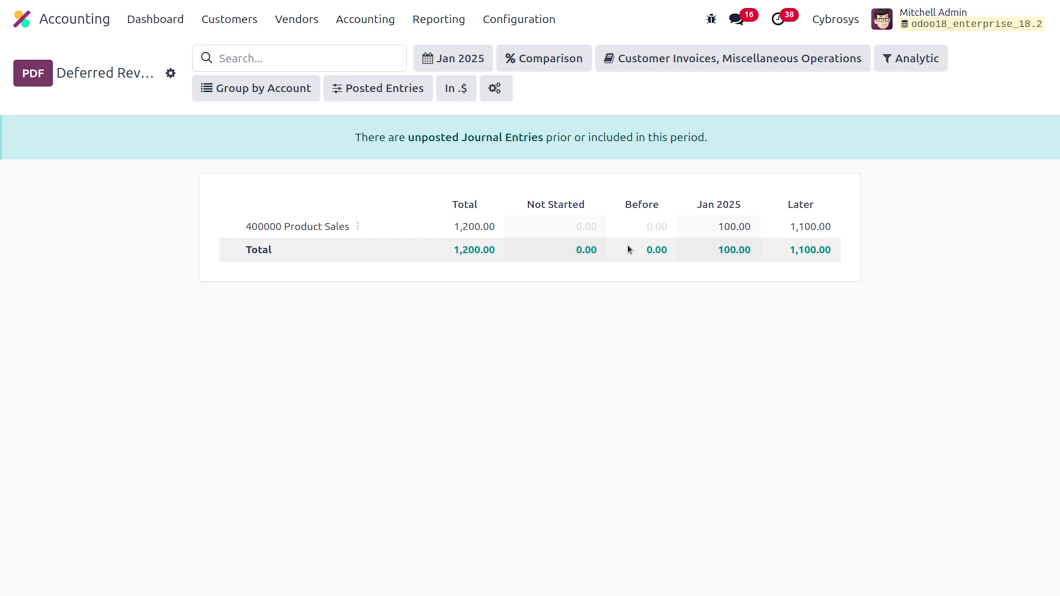
In the Accounting settings, set Generate Entries for deferred revenue to Manually & Grouped and save the settings
left_click(511, 22)
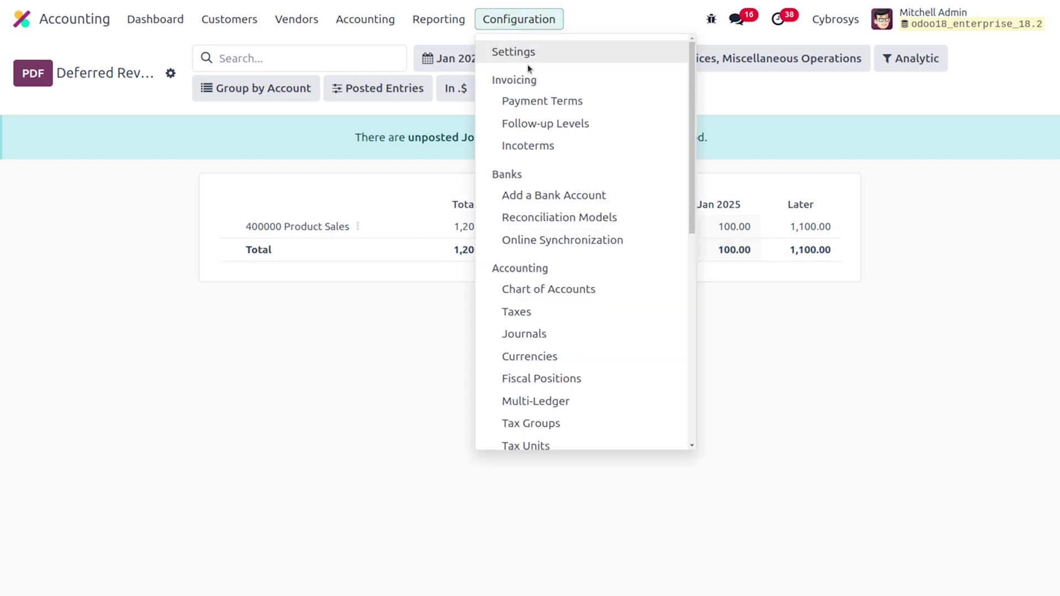
left_click(529, 55)
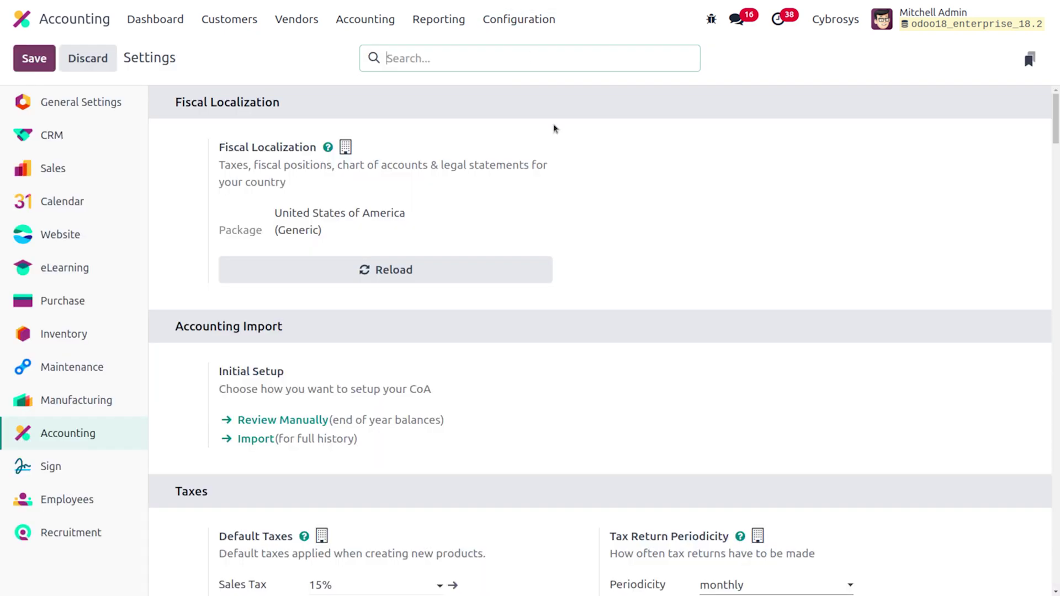
scroll(607, 381, "down", 5)
scroll(607, 379, "down", 20)
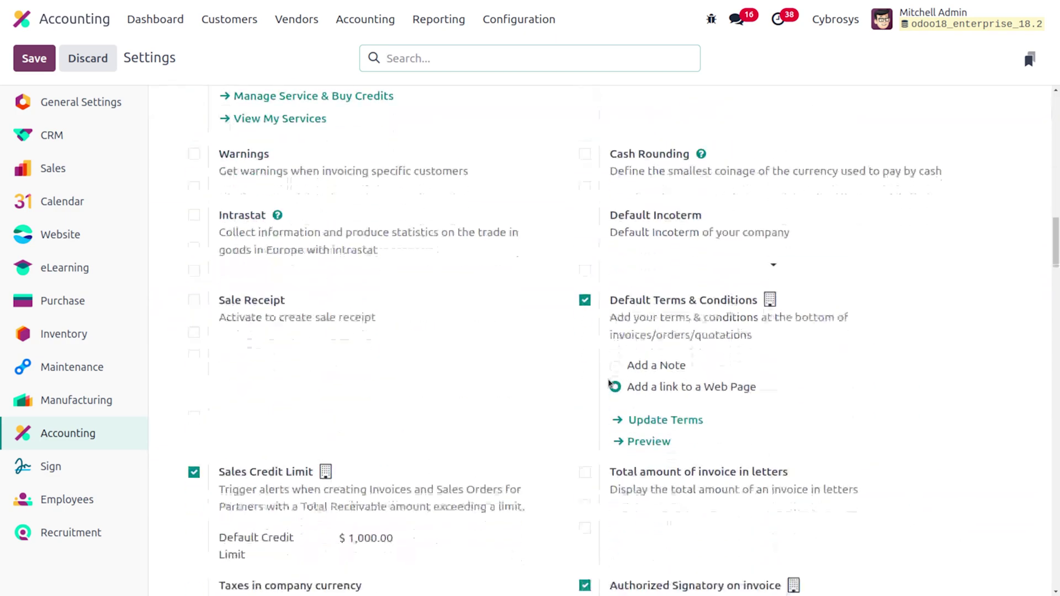
scroll(608, 379, "down", 15)
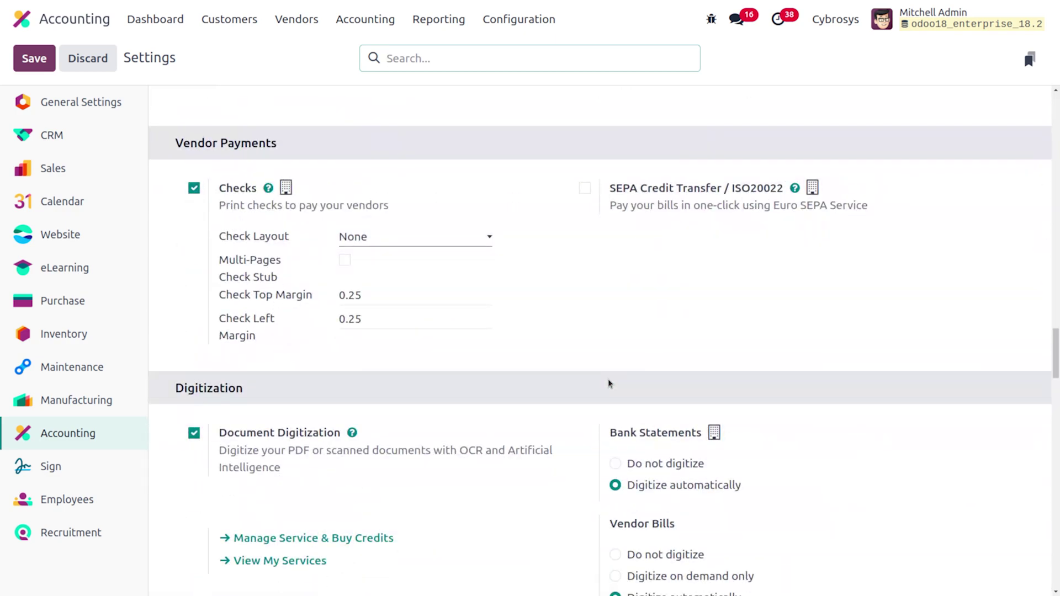
scroll(609, 382, "down", 4)
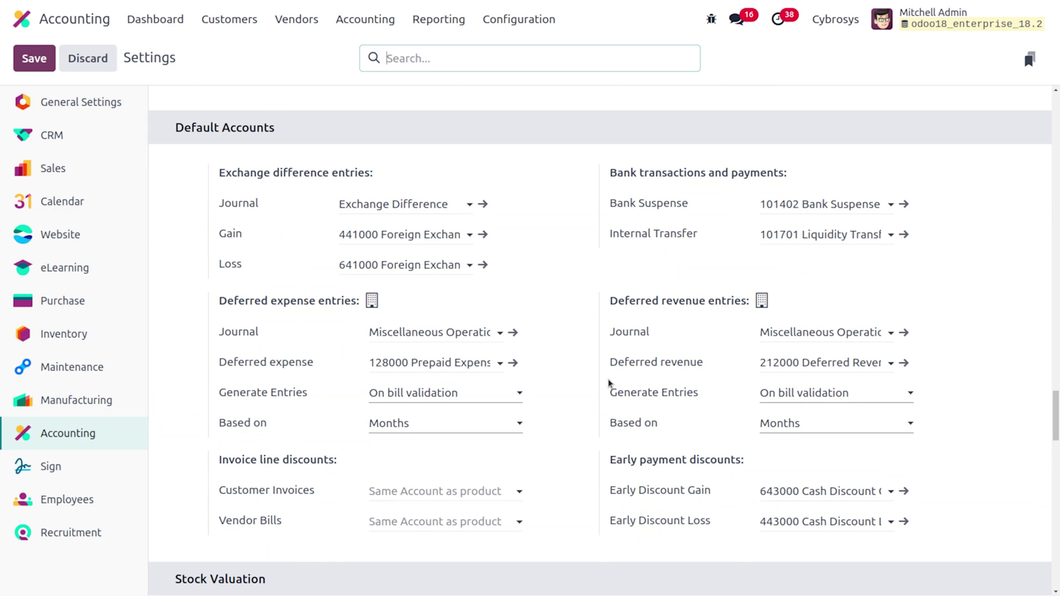
left_click(792, 393)
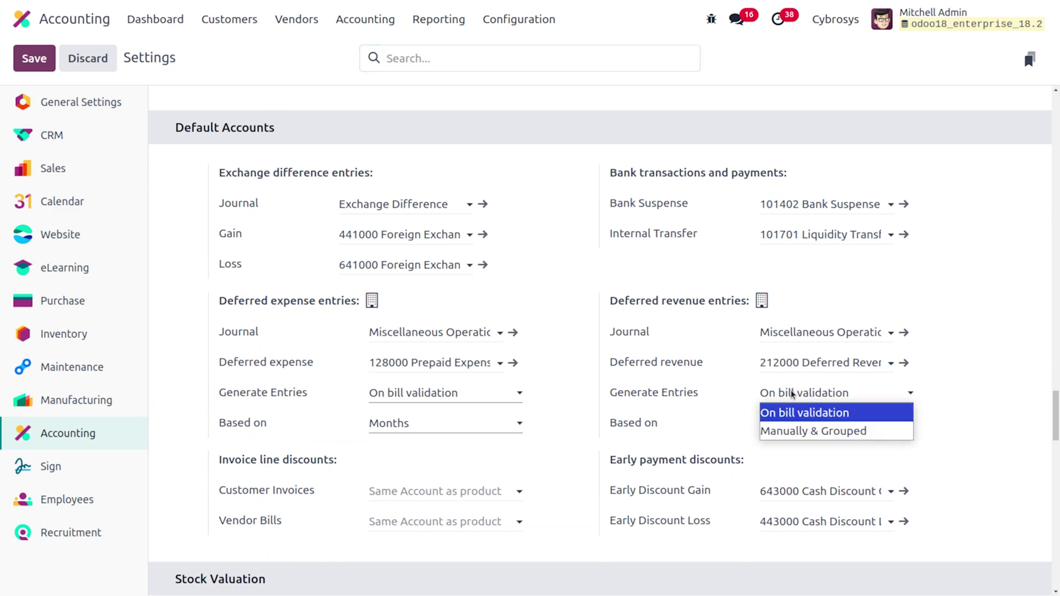
left_click(812, 431)
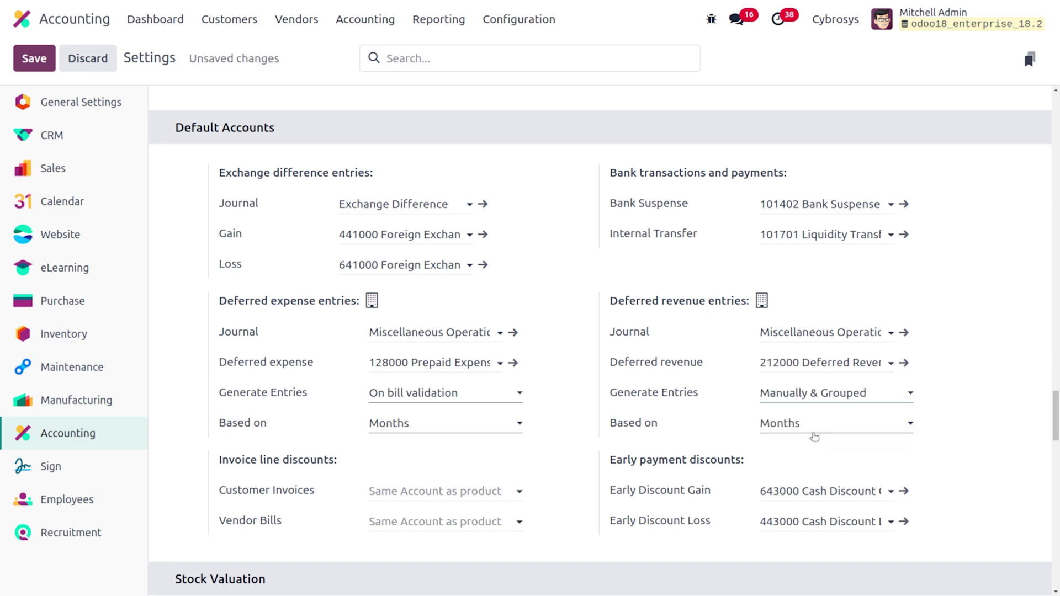
left_click(36, 59)
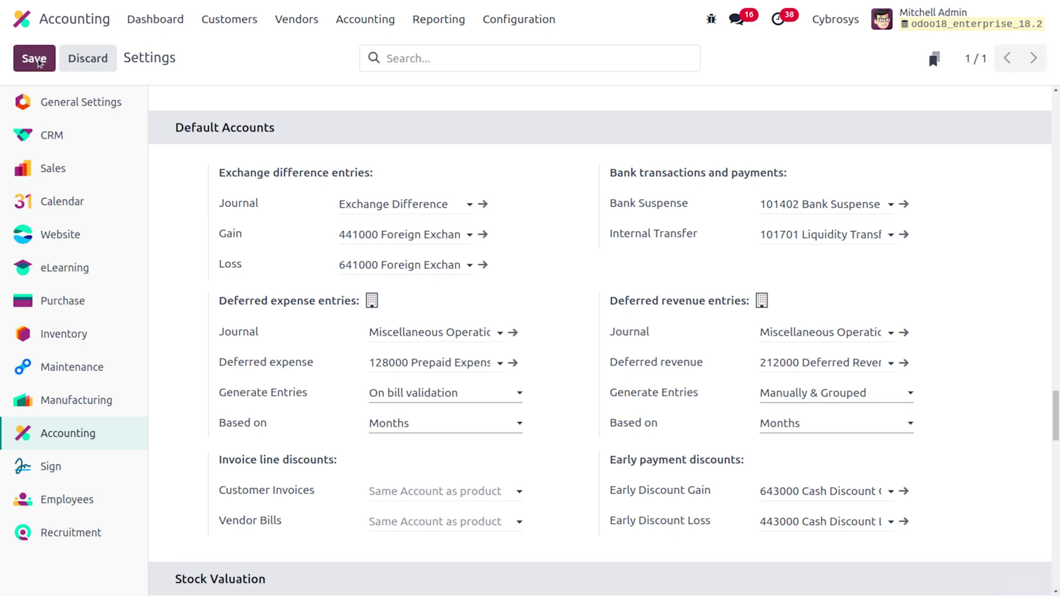
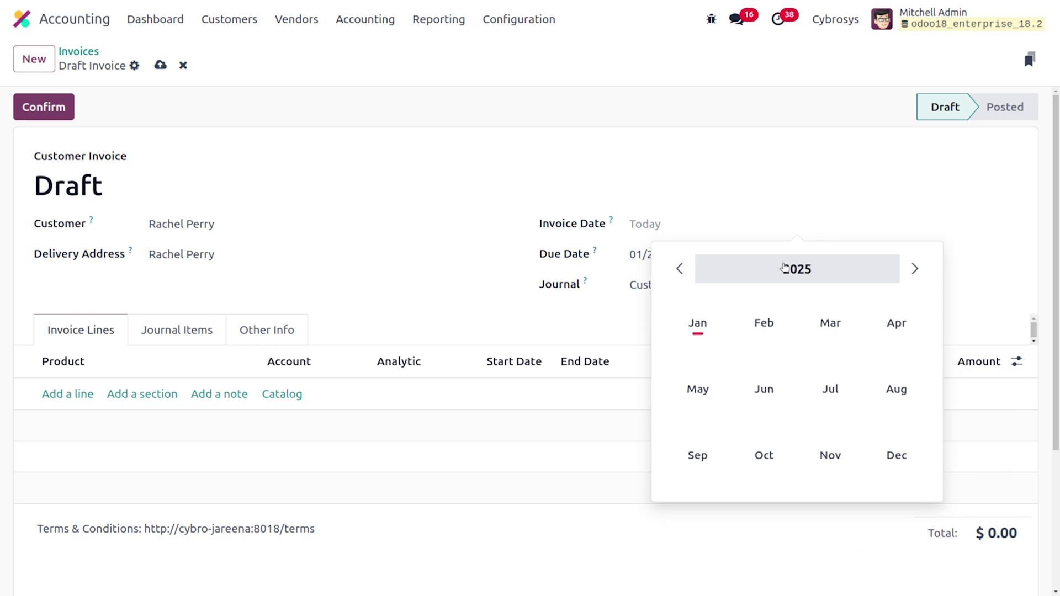
Set the invoice date of the new draft customer invoice to 01/31/2023
left_click(815, 265)
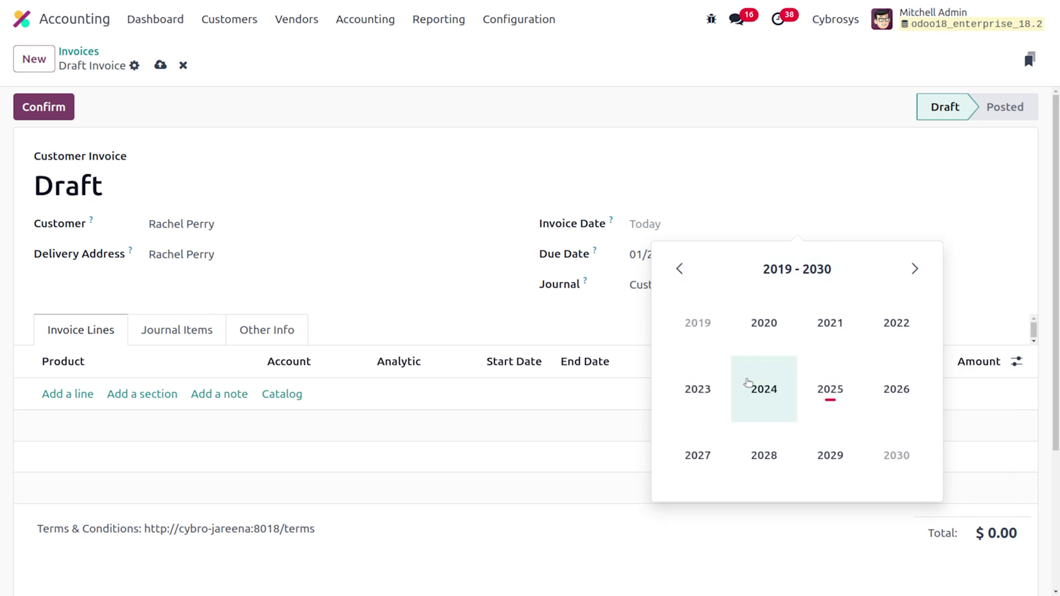
left_click(698, 390)
left_click(690, 335)
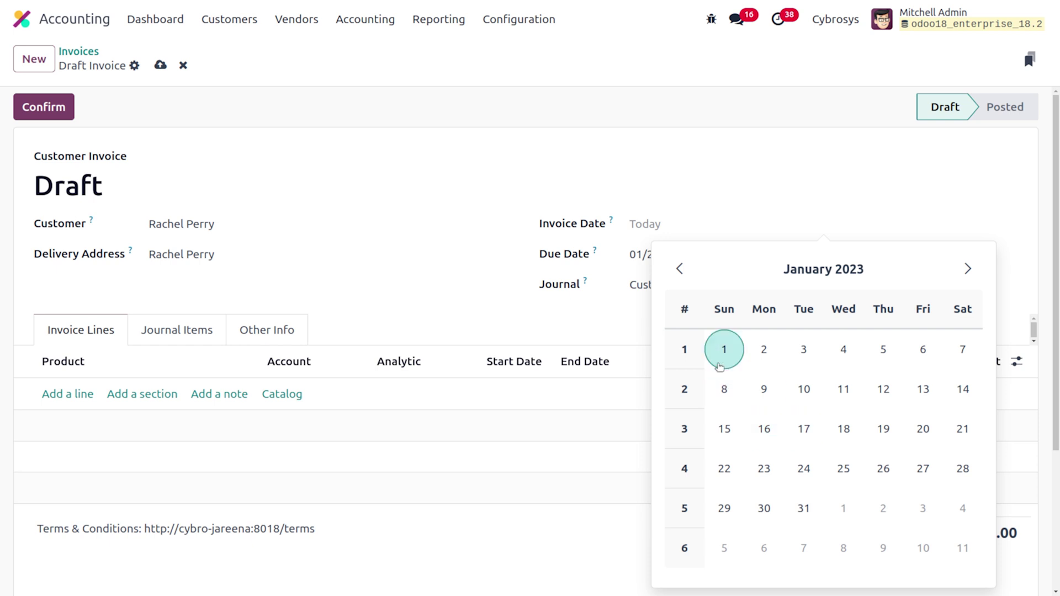
left_click(803, 506)
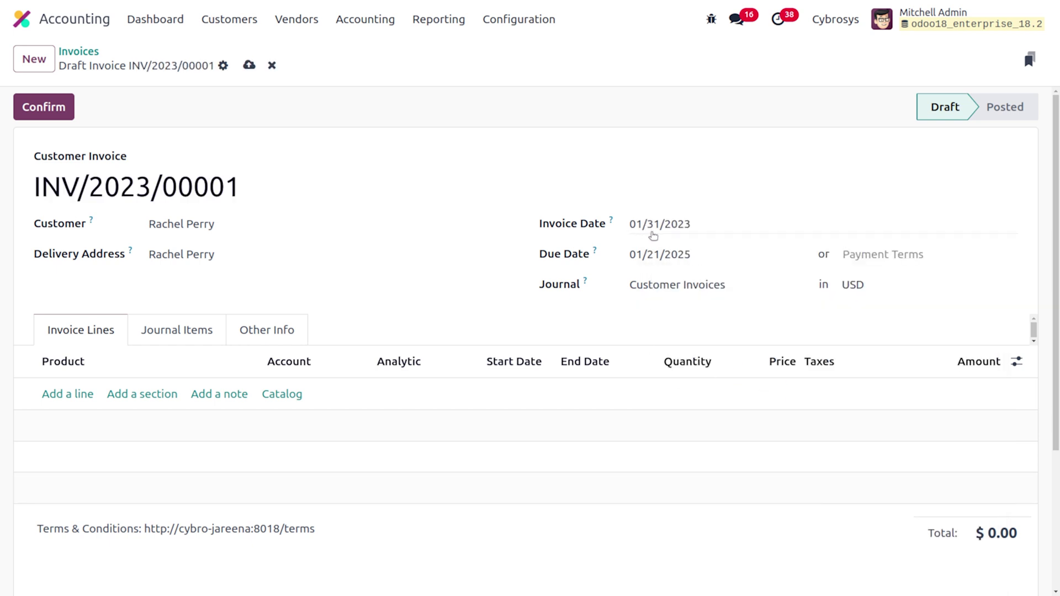
Add an invoice line for the Software License product to the draft invoice
left_click(50, 394)
left_click(45, 393)
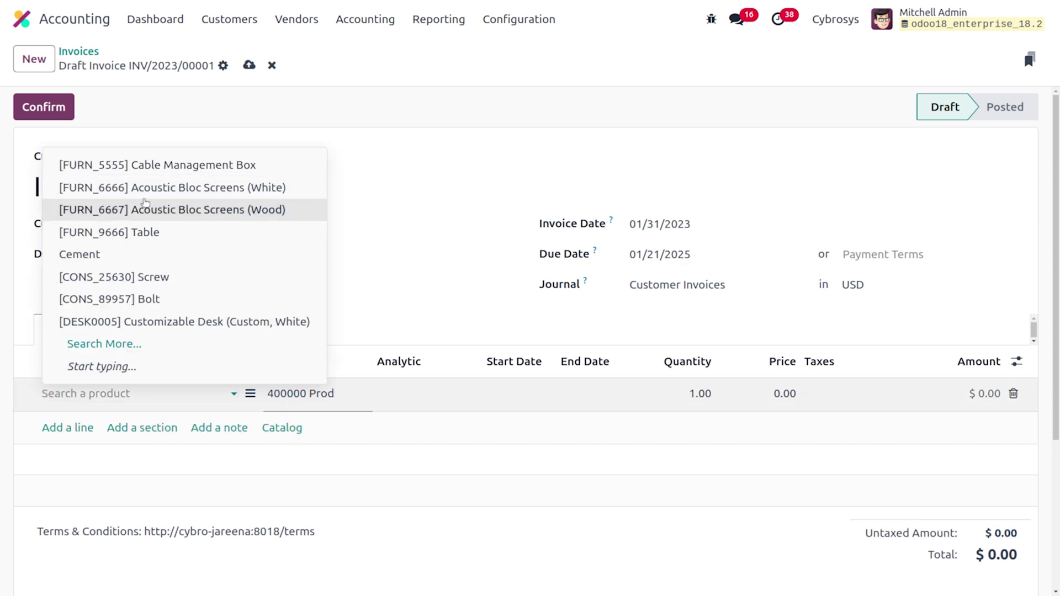
type("so")
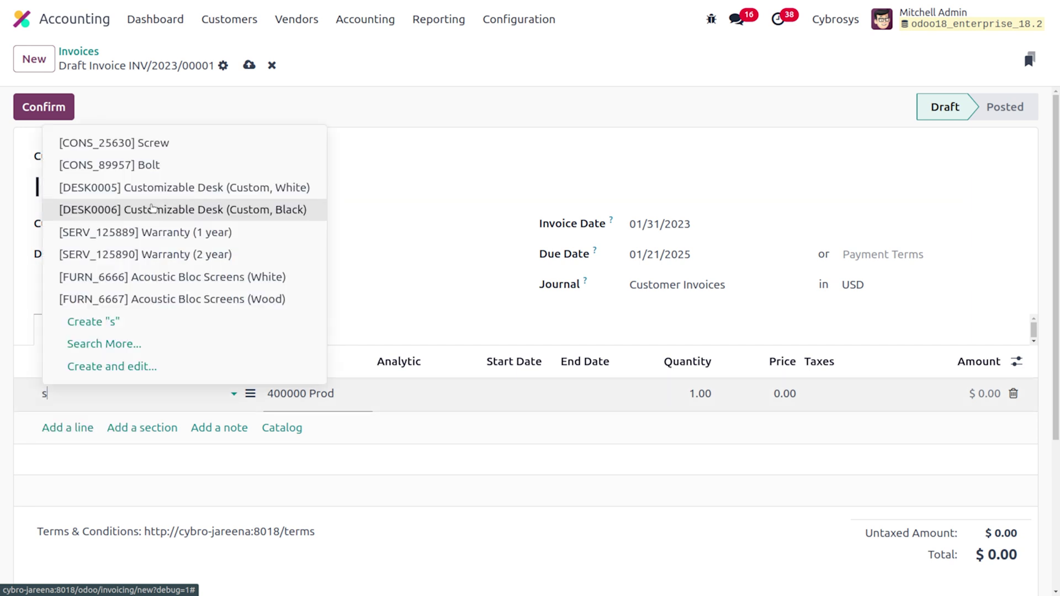
key("Down")
key("Down")
key("Down")
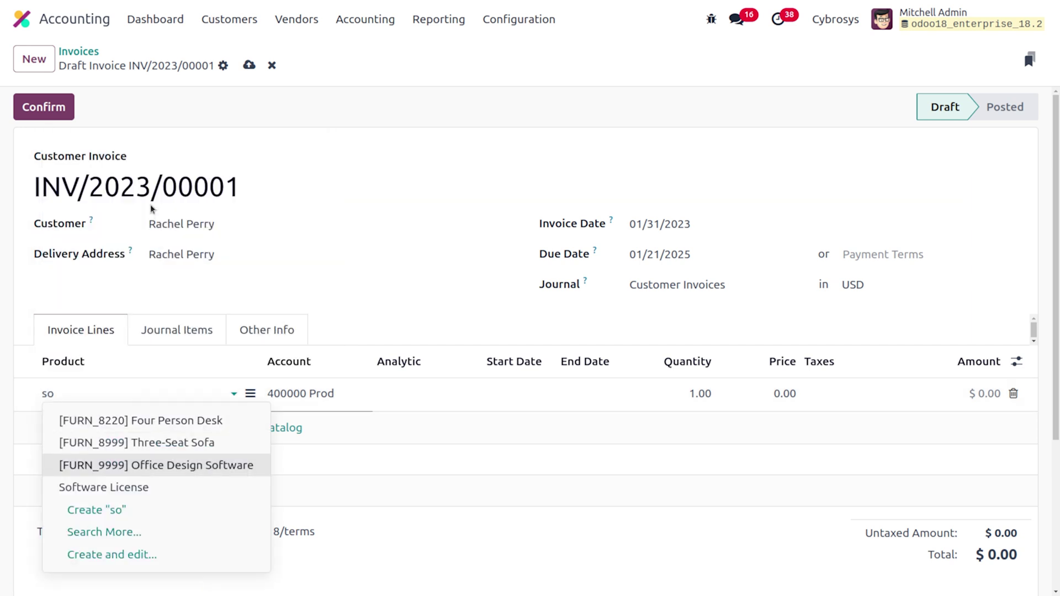
key("Return")
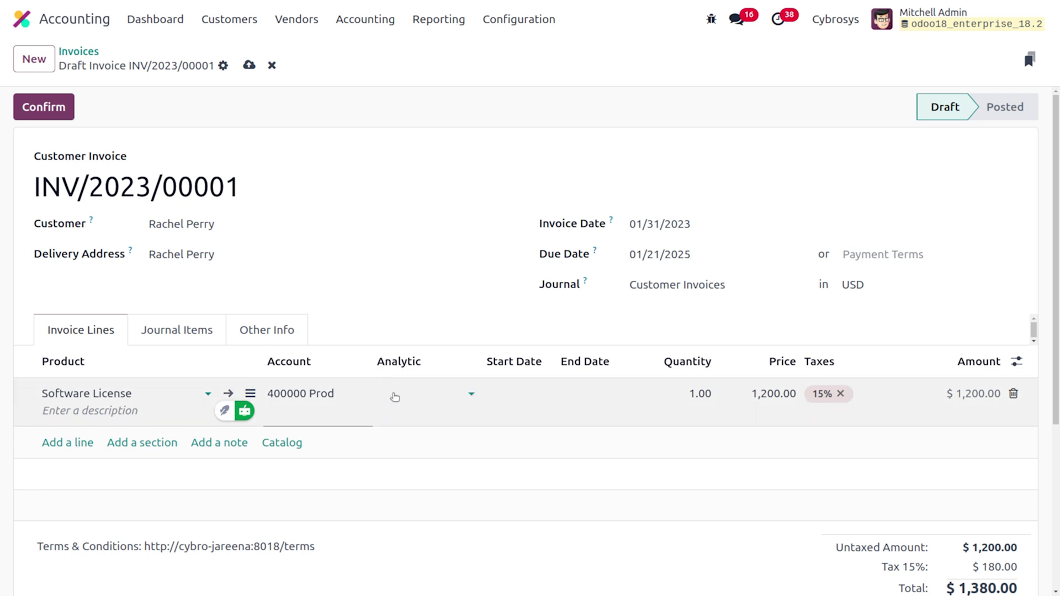
Set the start date of the Software License line to 01/01/2023
left_click(518, 398)
left_click(532, 390)
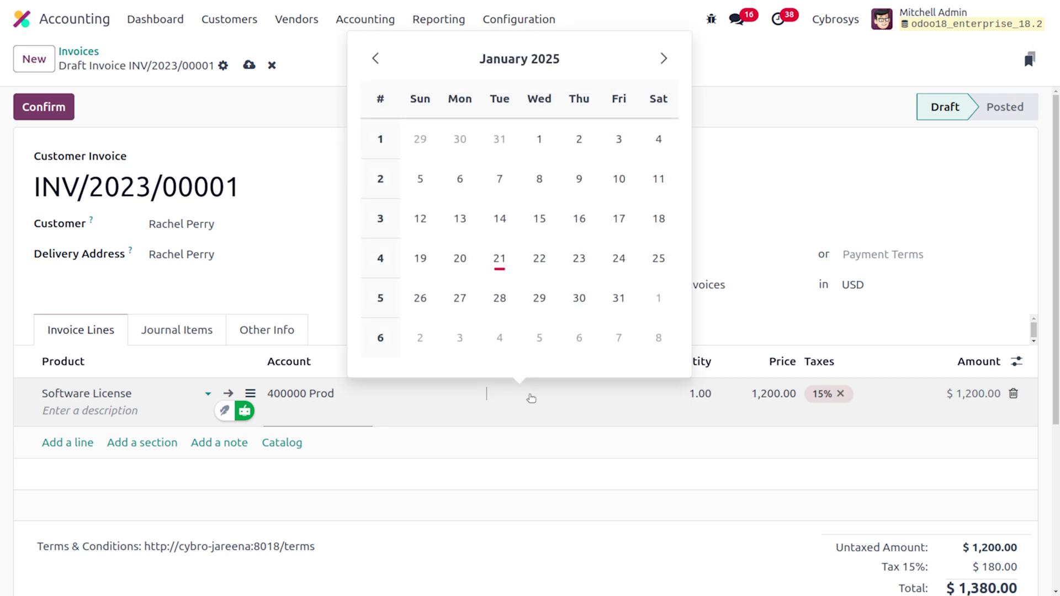
left_click(491, 58)
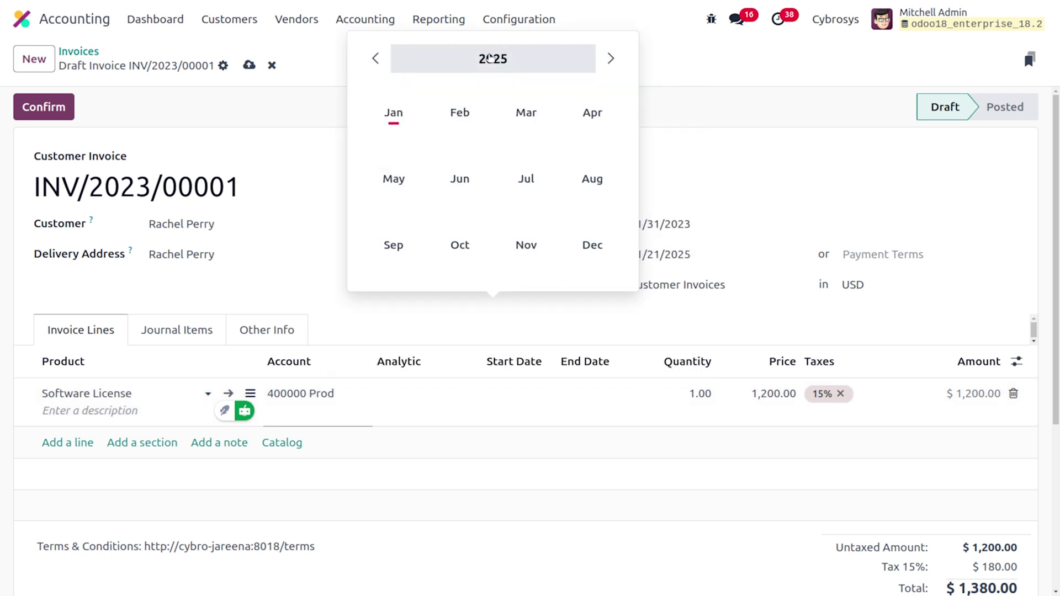
left_click(494, 58)
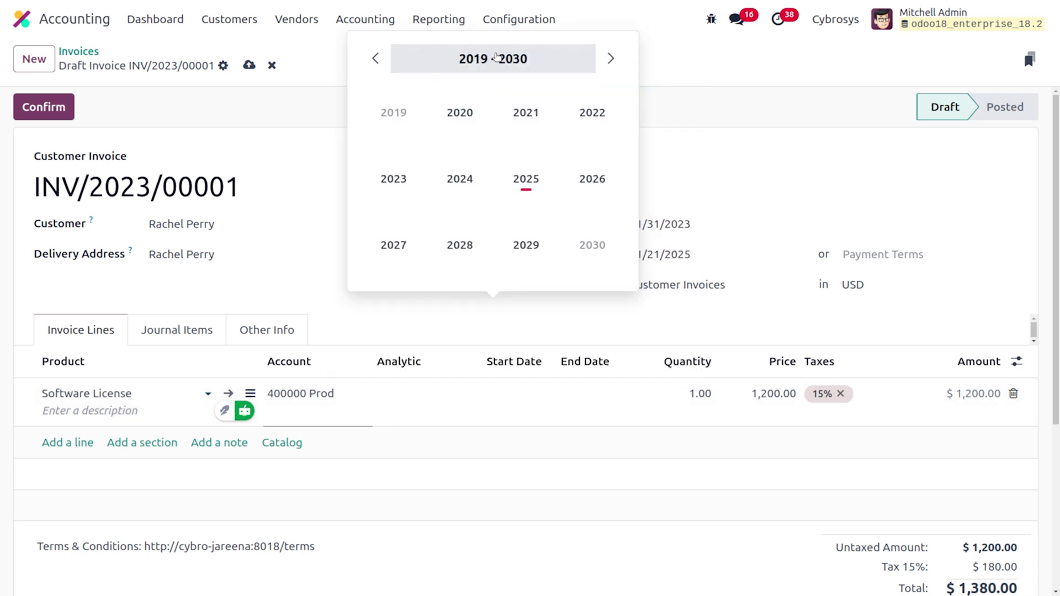
left_click(403, 168)
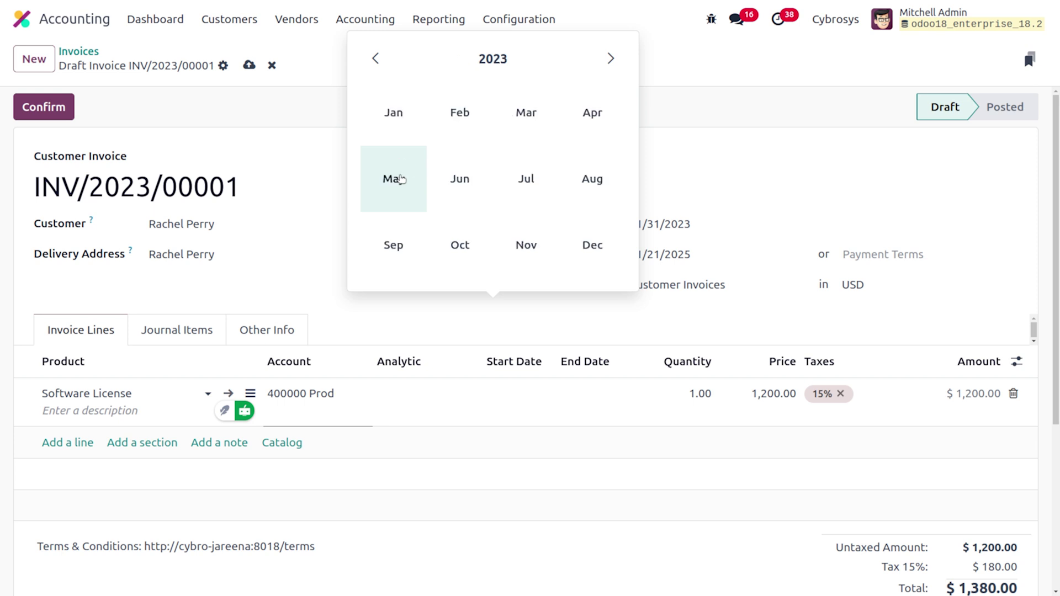
left_click(414, 115)
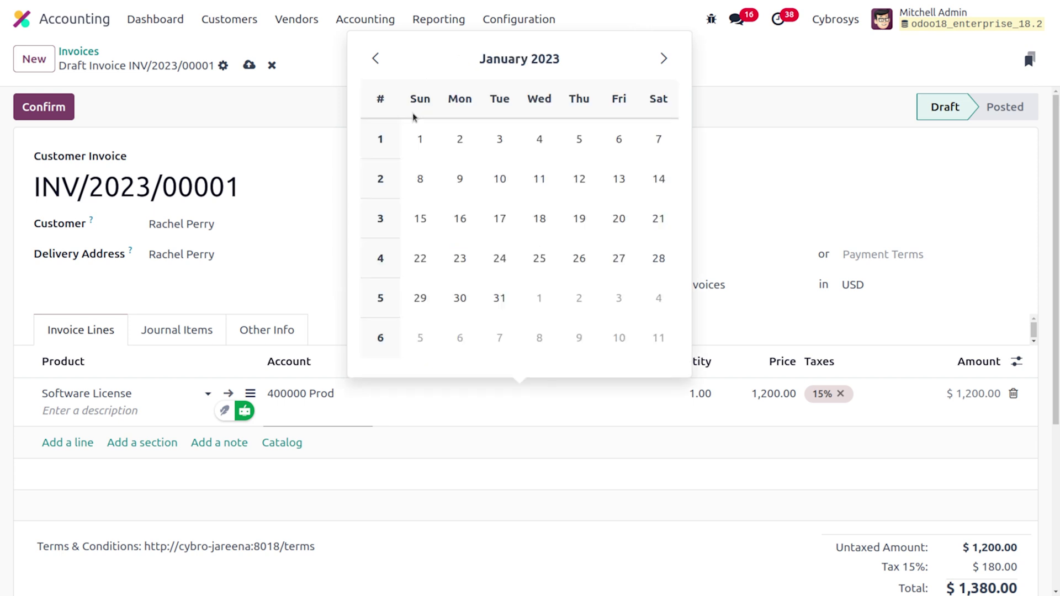
left_click(417, 142)
Set the end date of the Software License line to 12/31/2023
left_click(597, 395)
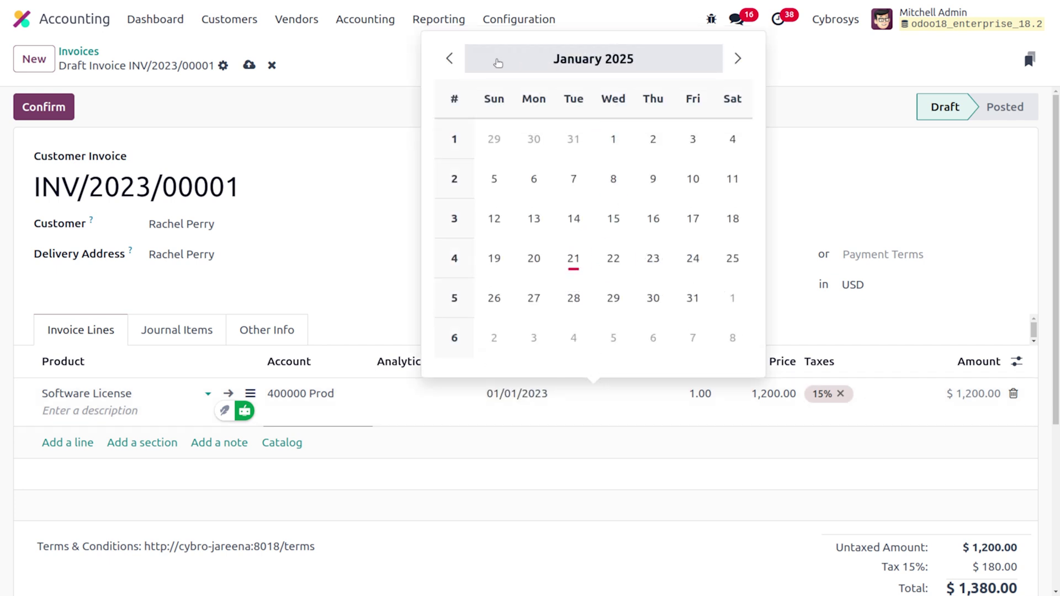
left_click(559, 60)
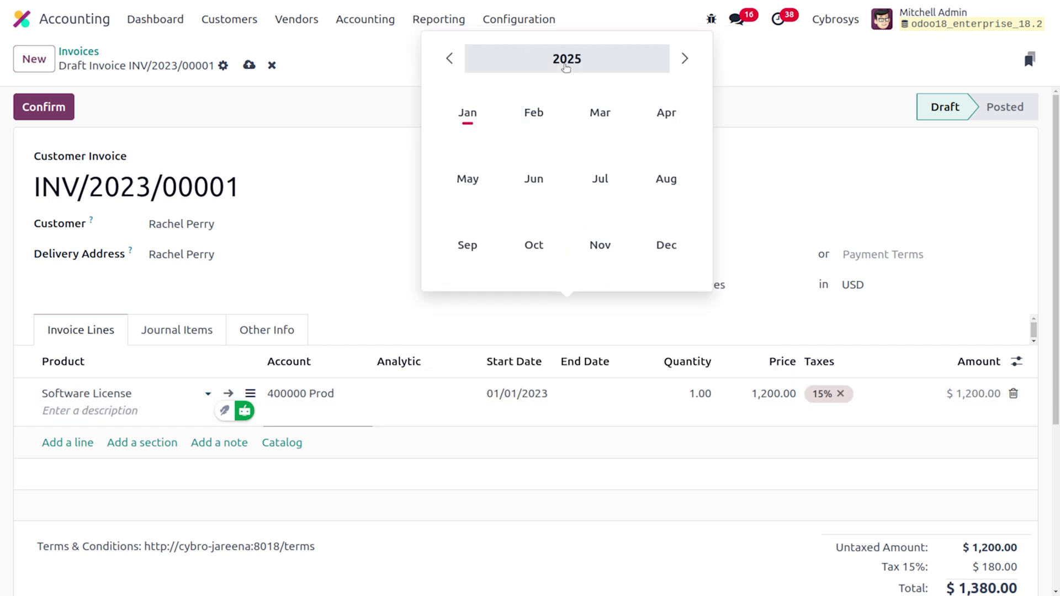
left_click(566, 65)
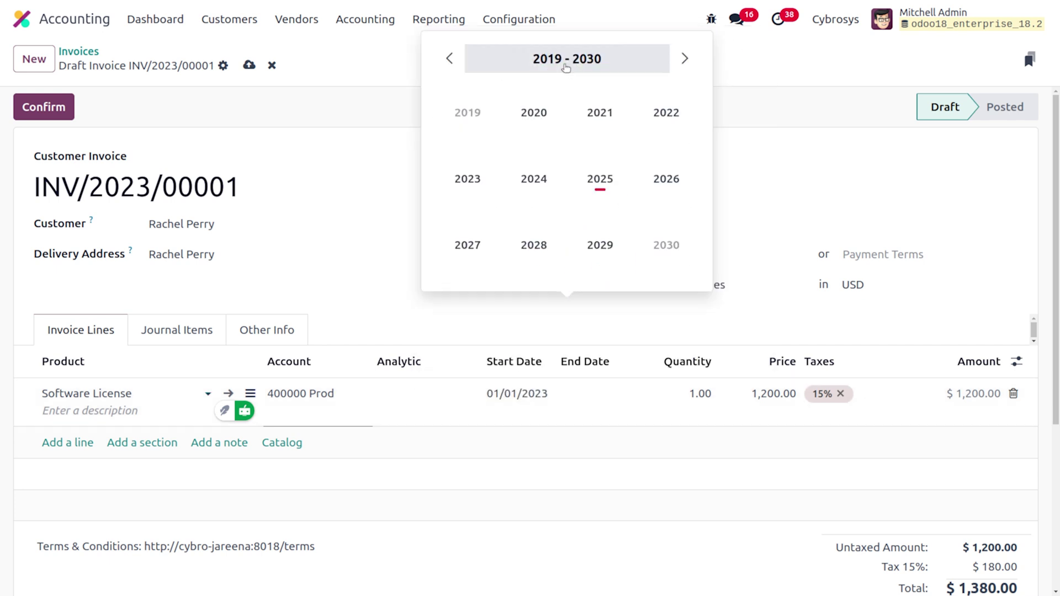
left_click(473, 191)
left_click(669, 258)
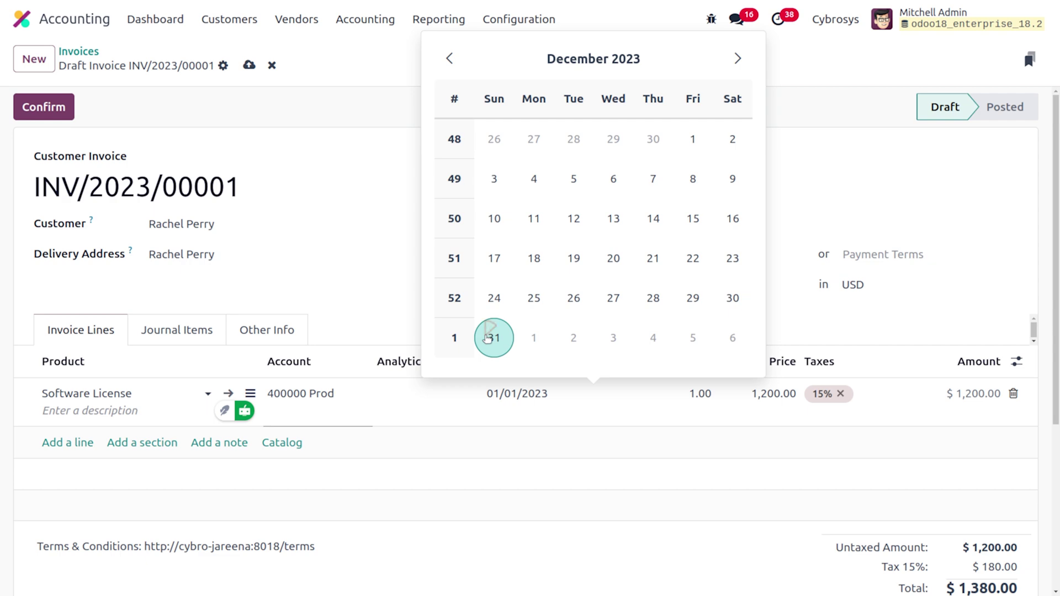
left_click(488, 339)
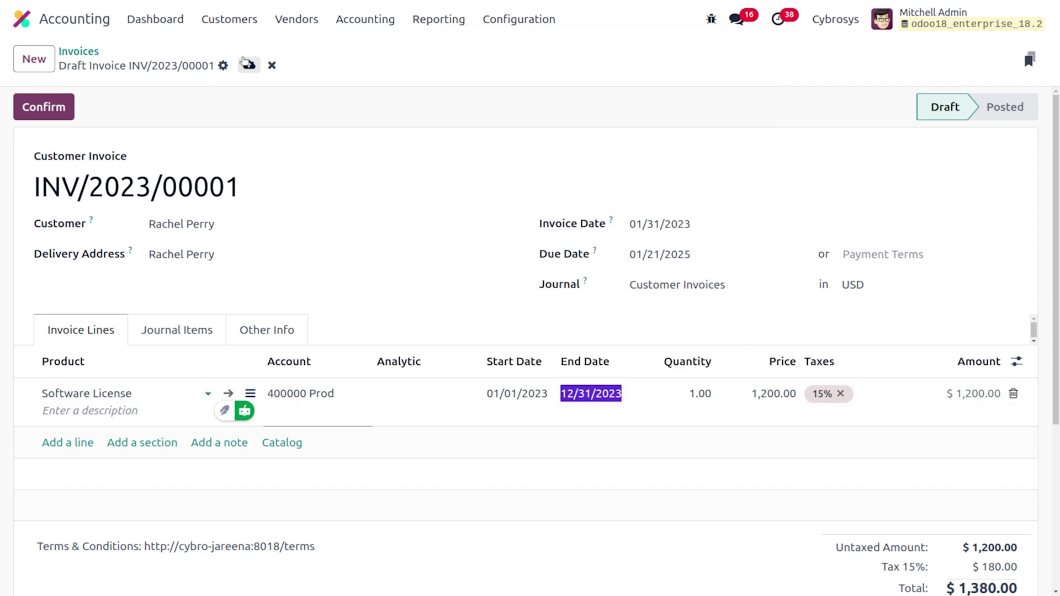
Save and confirm the January 2023 invoice, and open the list of actions available for it
left_click(247, 64)
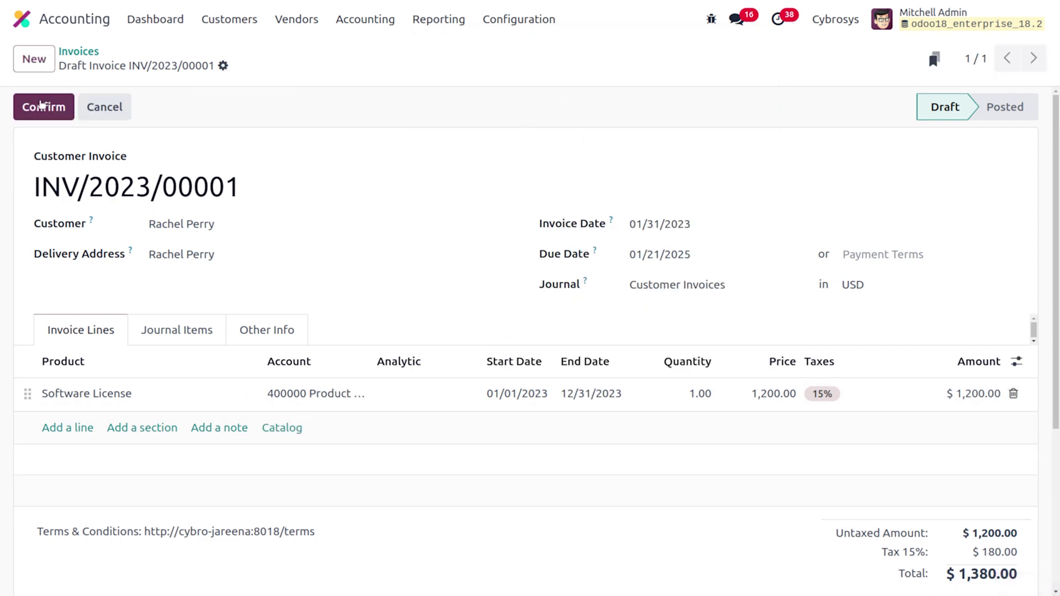
left_click(42, 105)
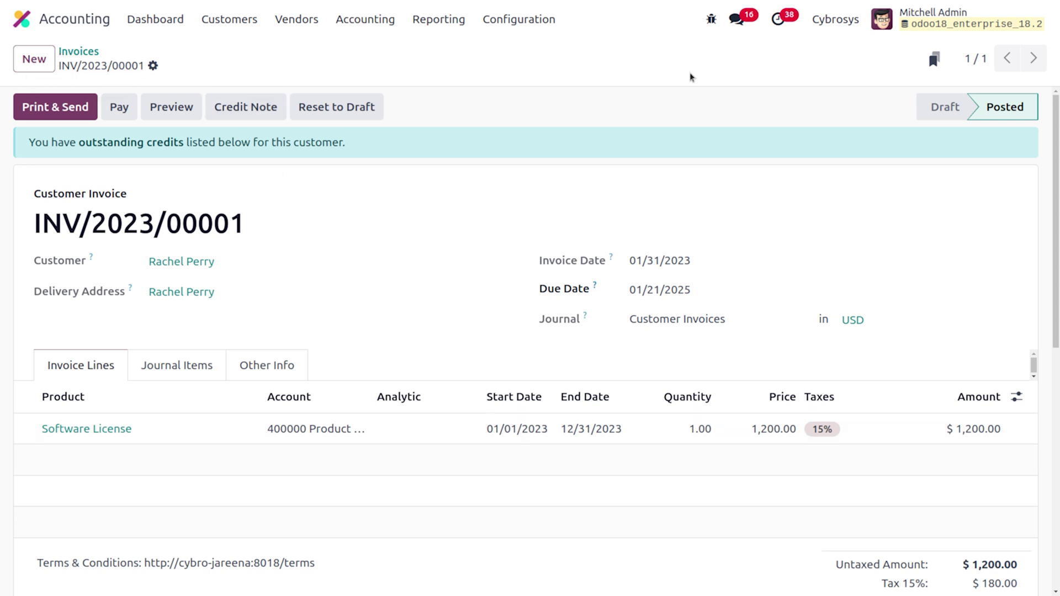
left_click(153, 66)
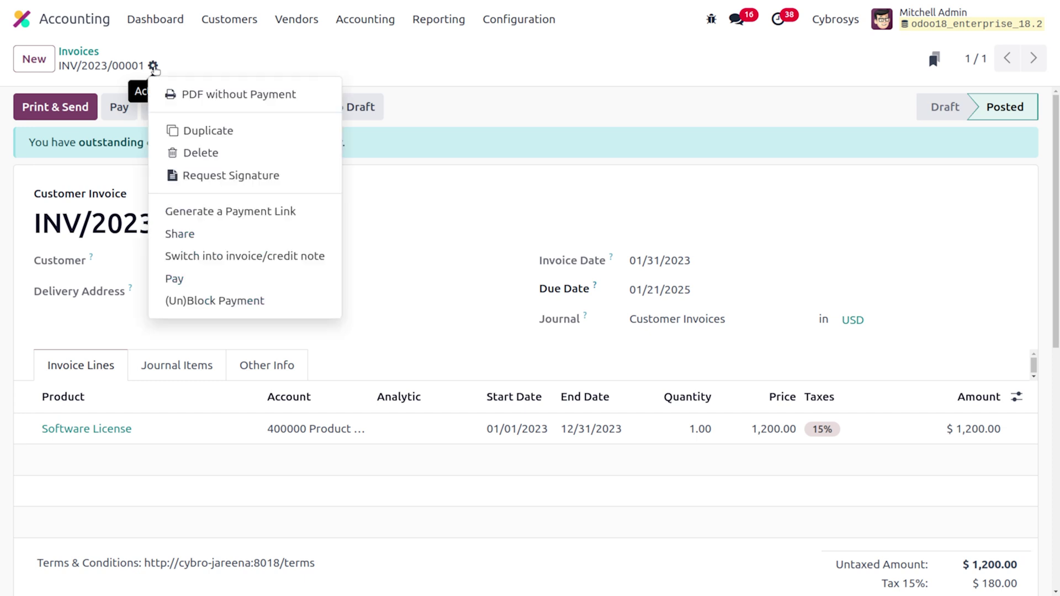
Duplicate the posted invoice and set the price of the Software License line in the copy to 600
left_click(202, 132)
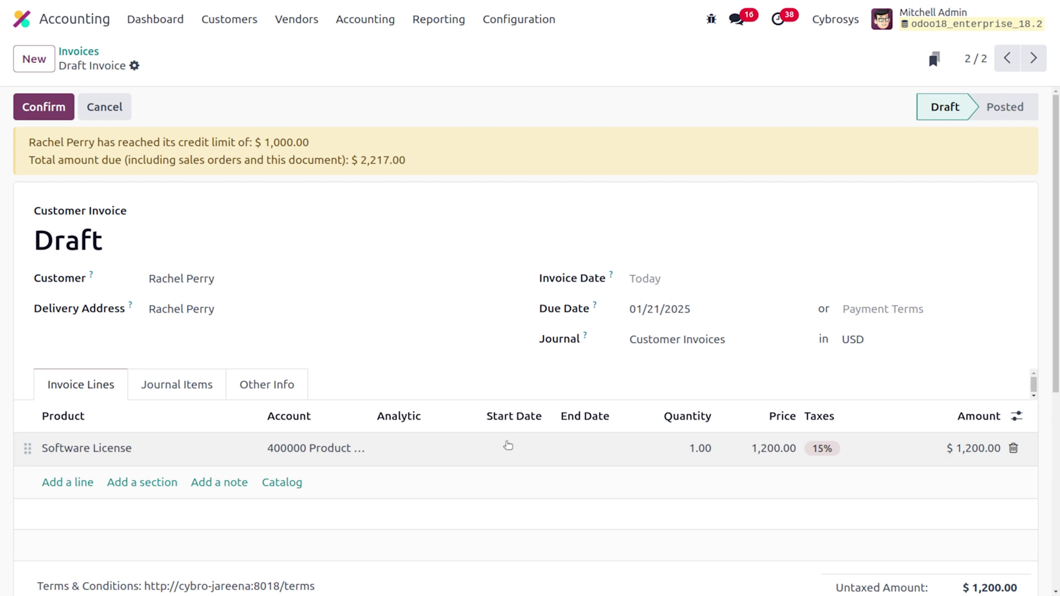
left_click(764, 450)
type("60")
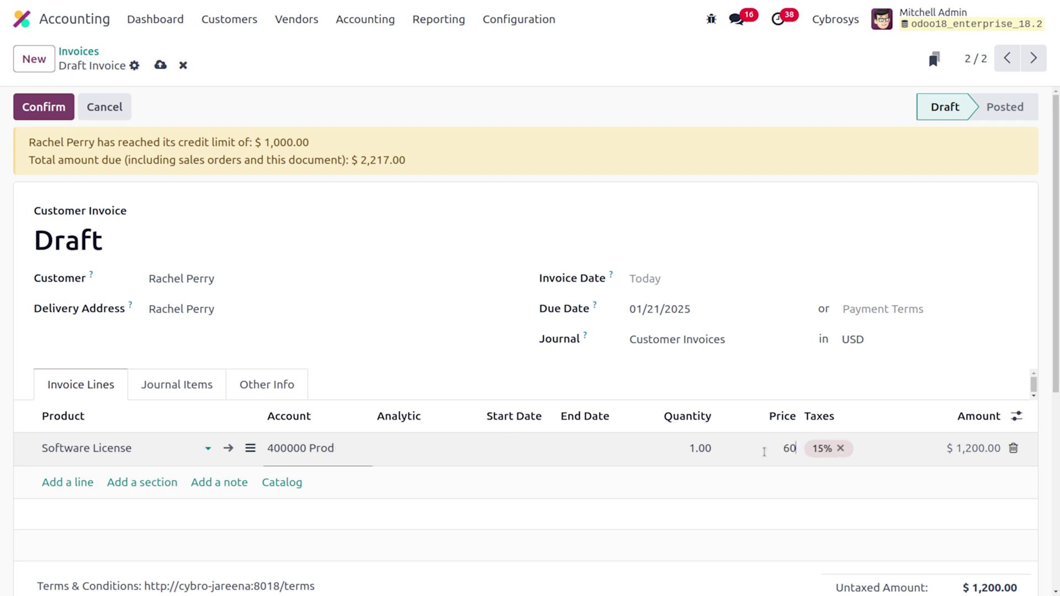
Set the invoice date of the duplicated draft invoice to 01/31/2023
left_click(660, 283)
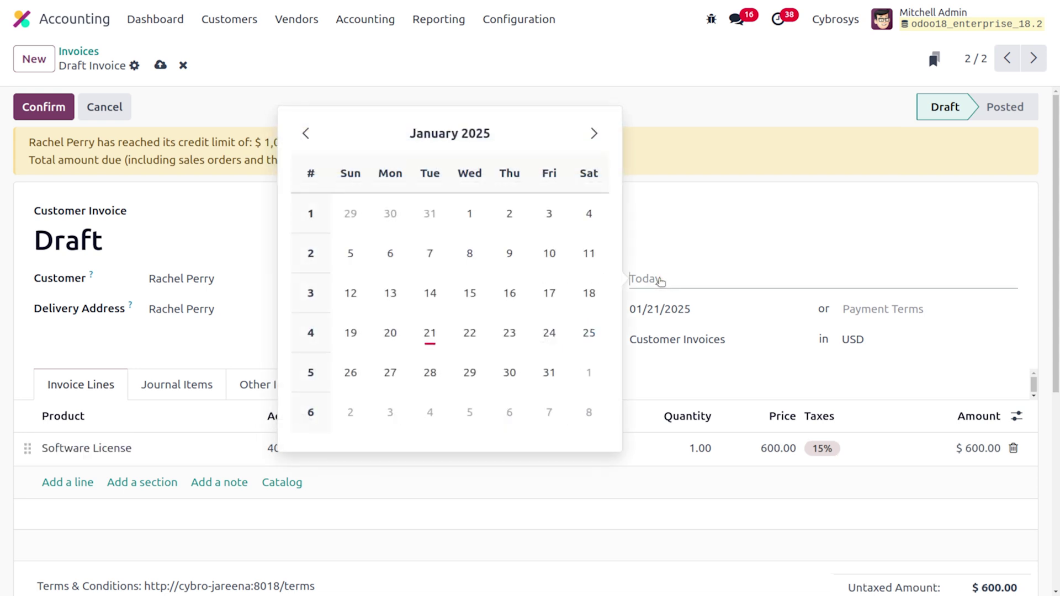
left_click(443, 144)
left_click(409, 137)
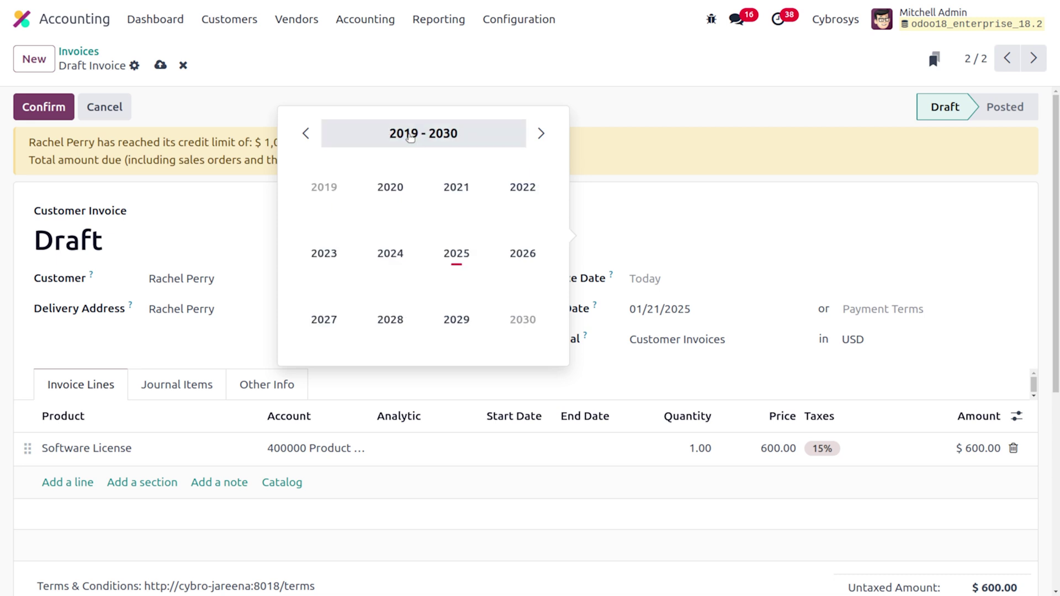
left_click(337, 245)
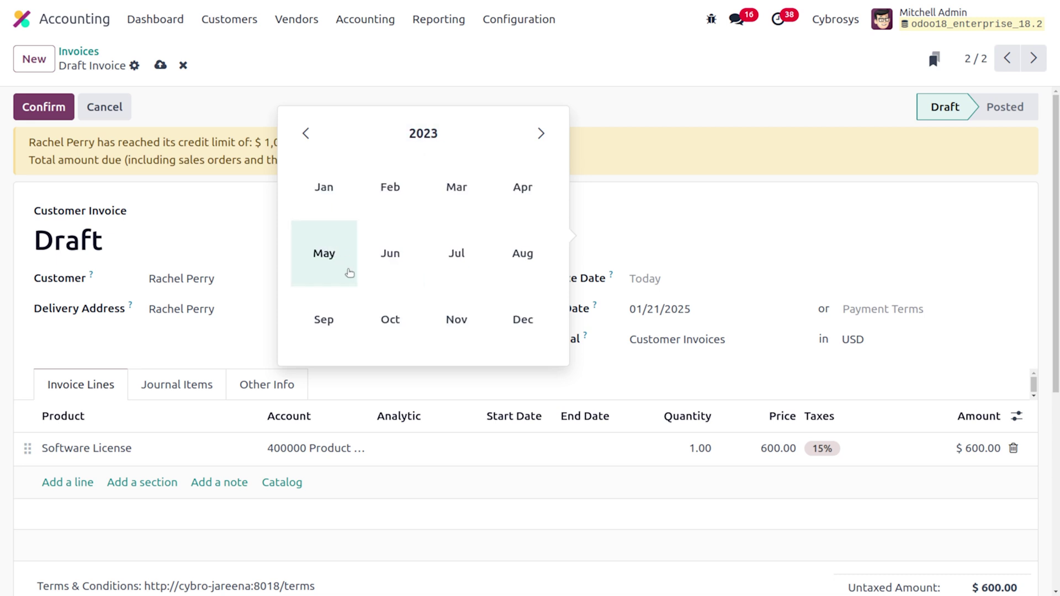
left_click(324, 212)
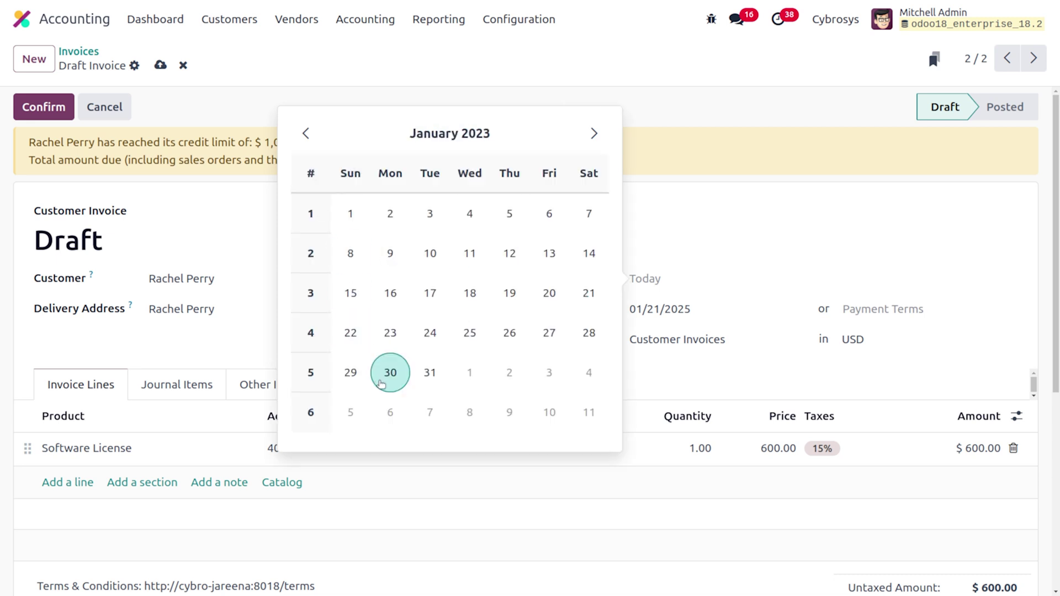
left_click(433, 379)
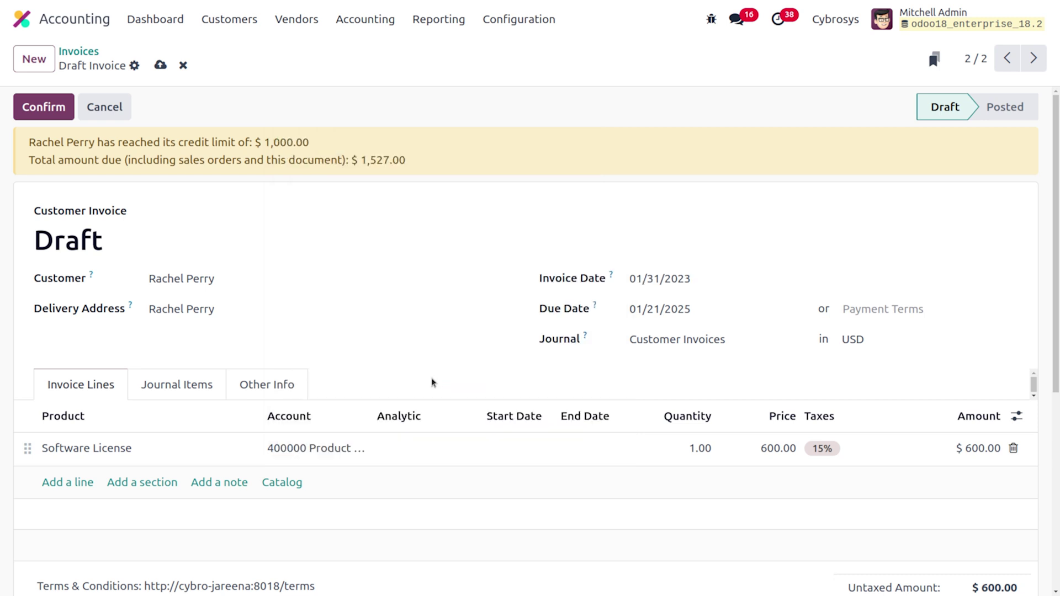
Set the start date of the Software License line in the duplicated invoice to 01/31/2023
left_click(519, 455)
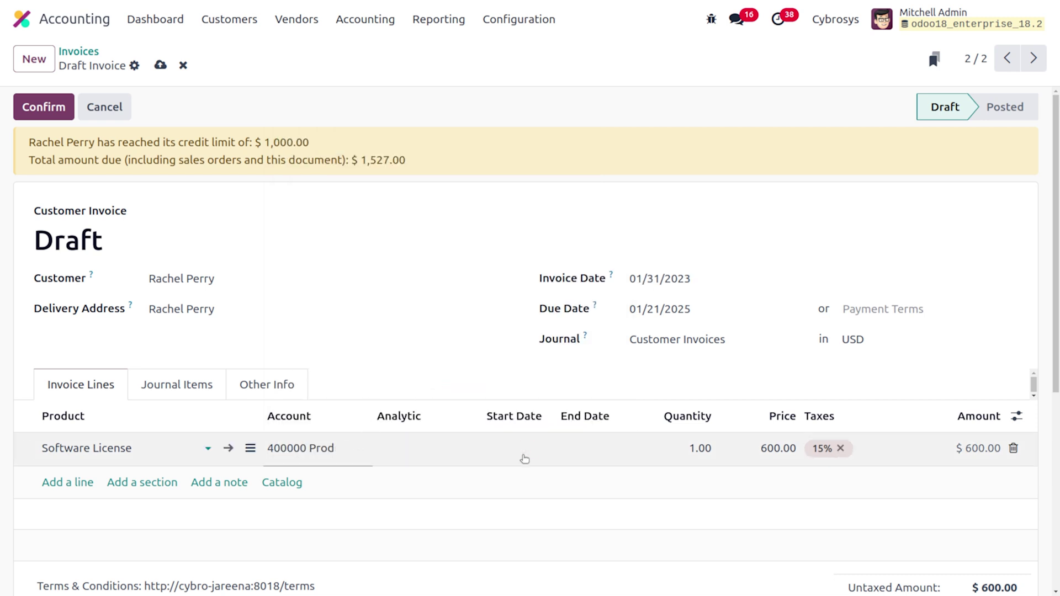
left_click(524, 459)
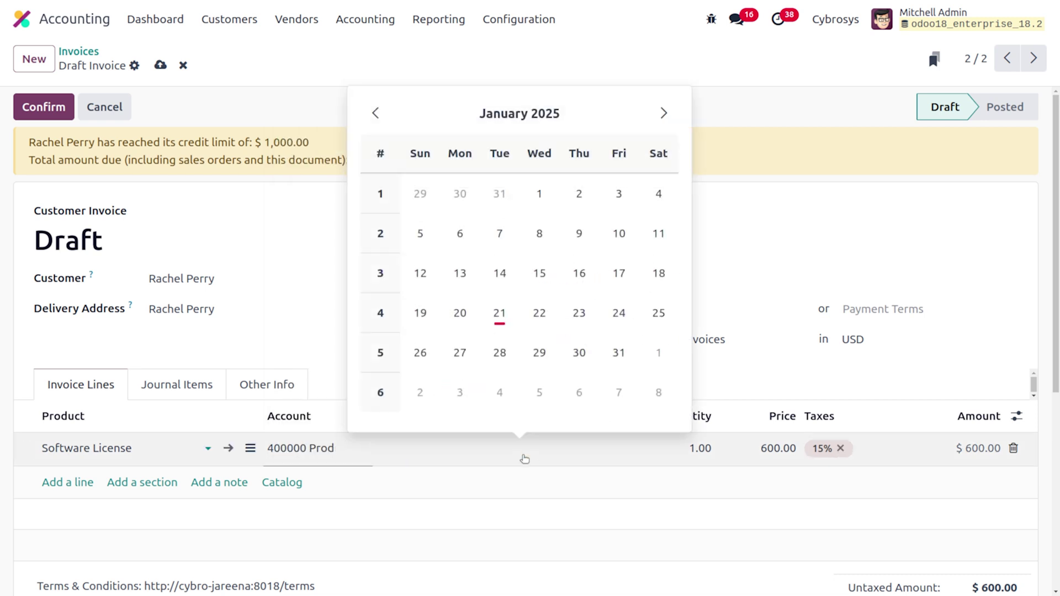
left_click(494, 114)
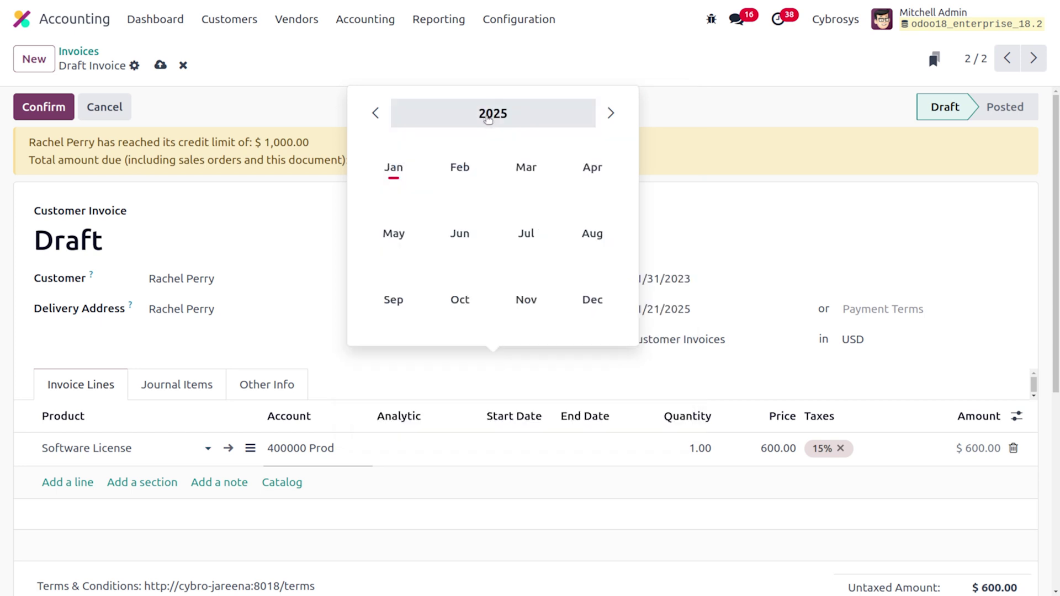
left_click(489, 123)
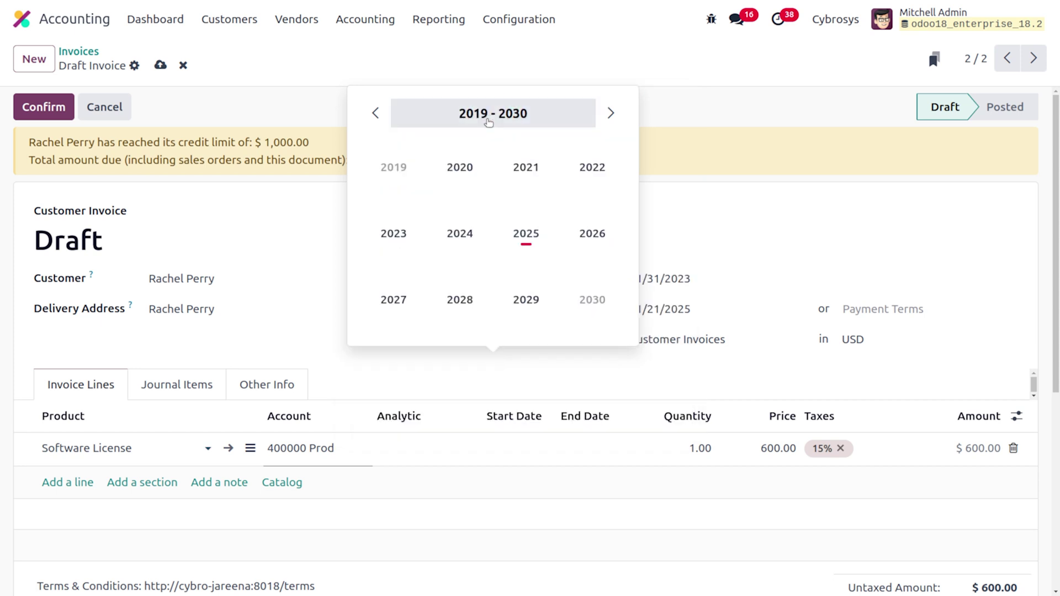
left_click(408, 236)
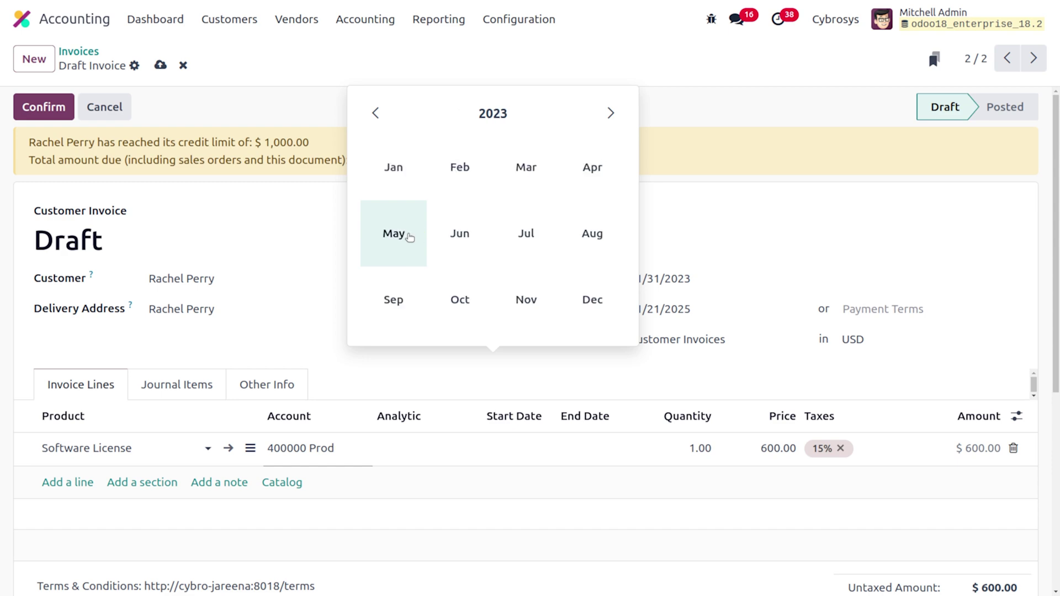
left_click(394, 164)
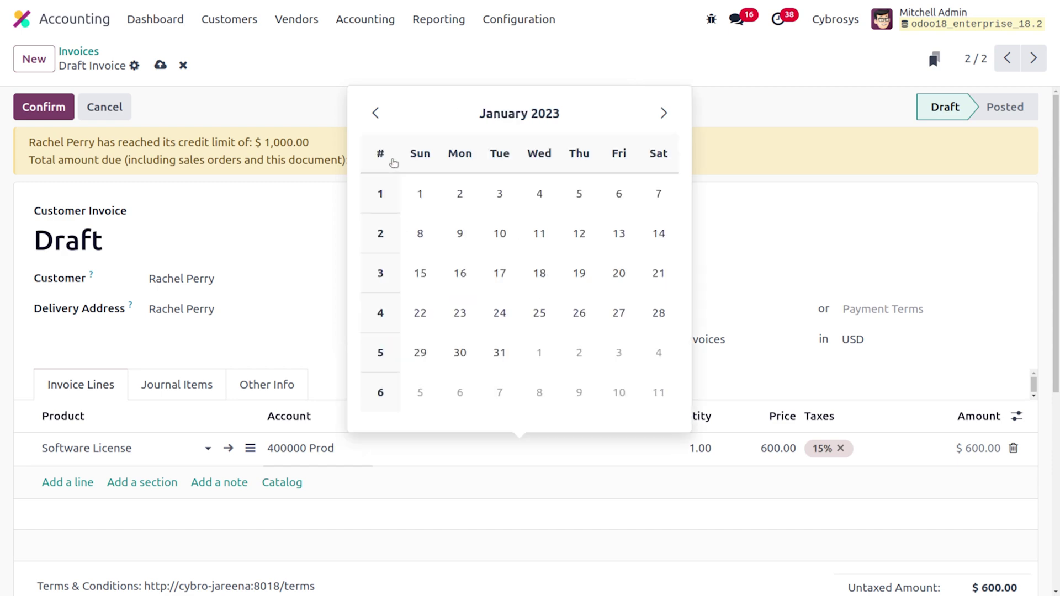
left_click(499, 353)
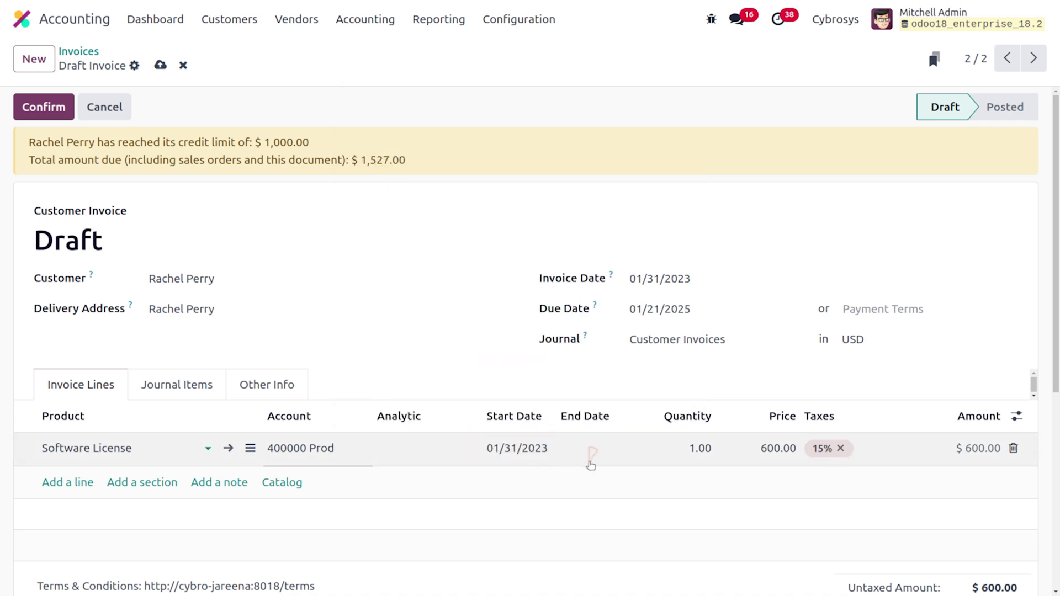
Set the end date of the Software License line to 12/31/2023 and save the draft invoice
left_click(602, 449)
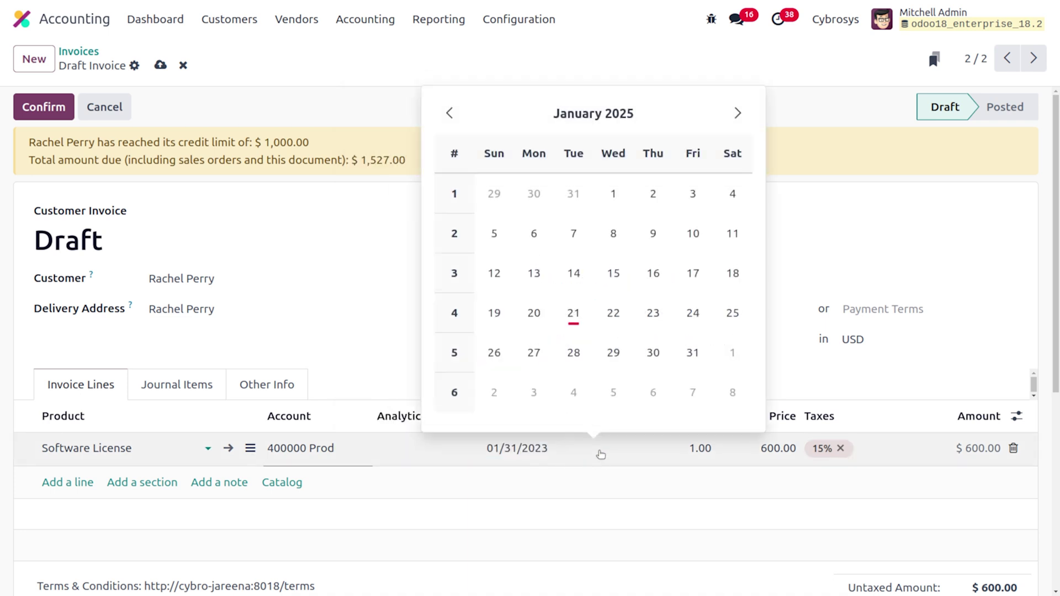
left_click(598, 119)
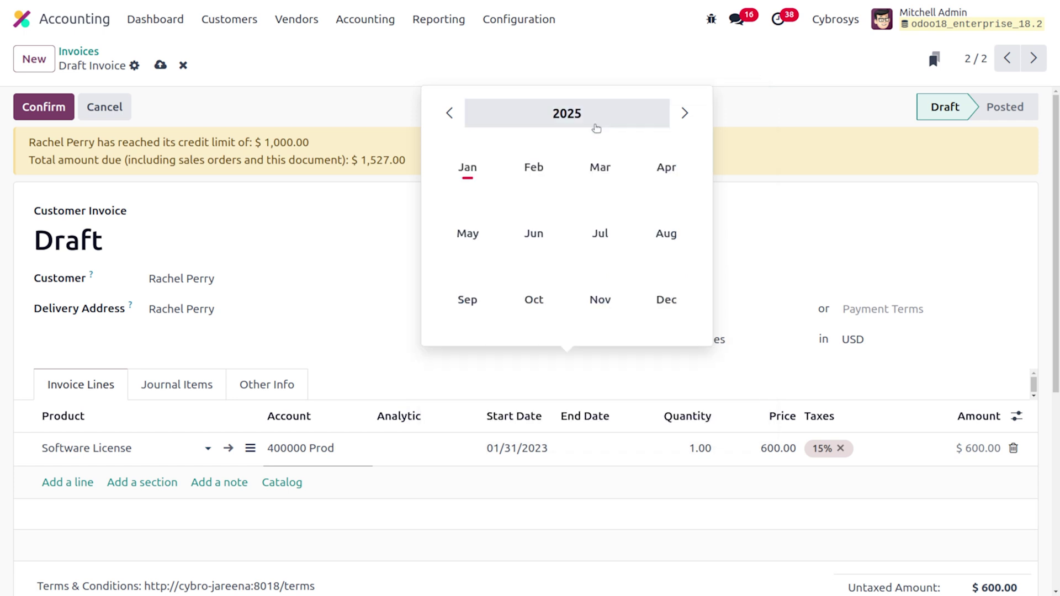
left_click(564, 122)
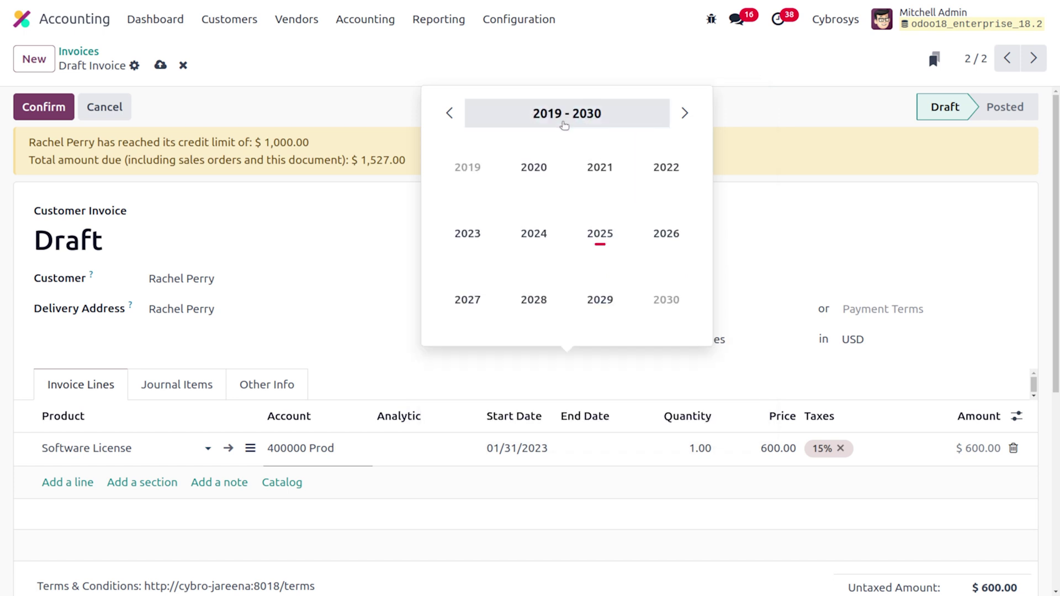
left_click(465, 235)
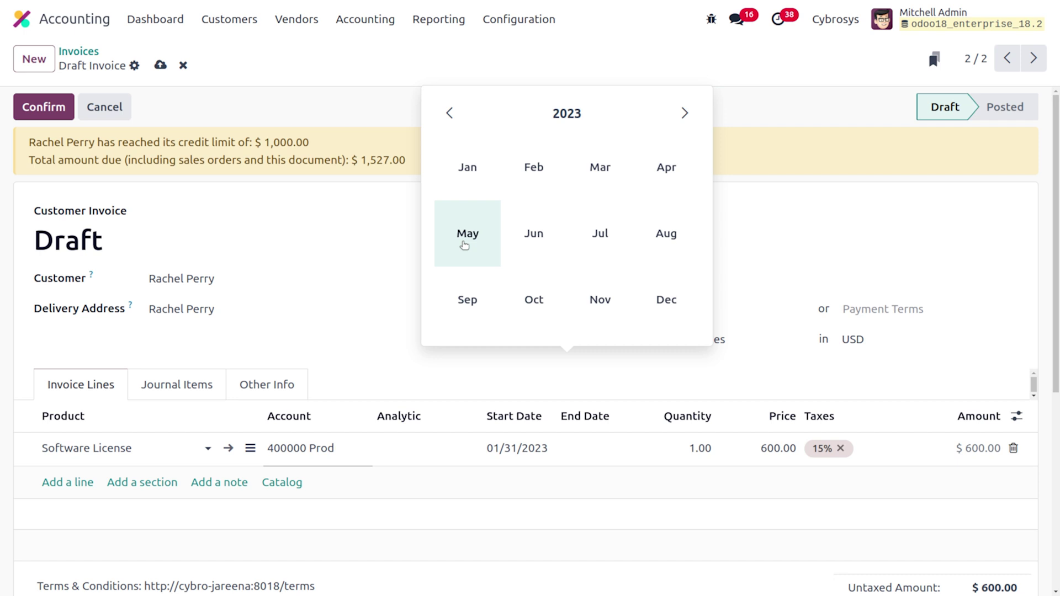
left_click(679, 301)
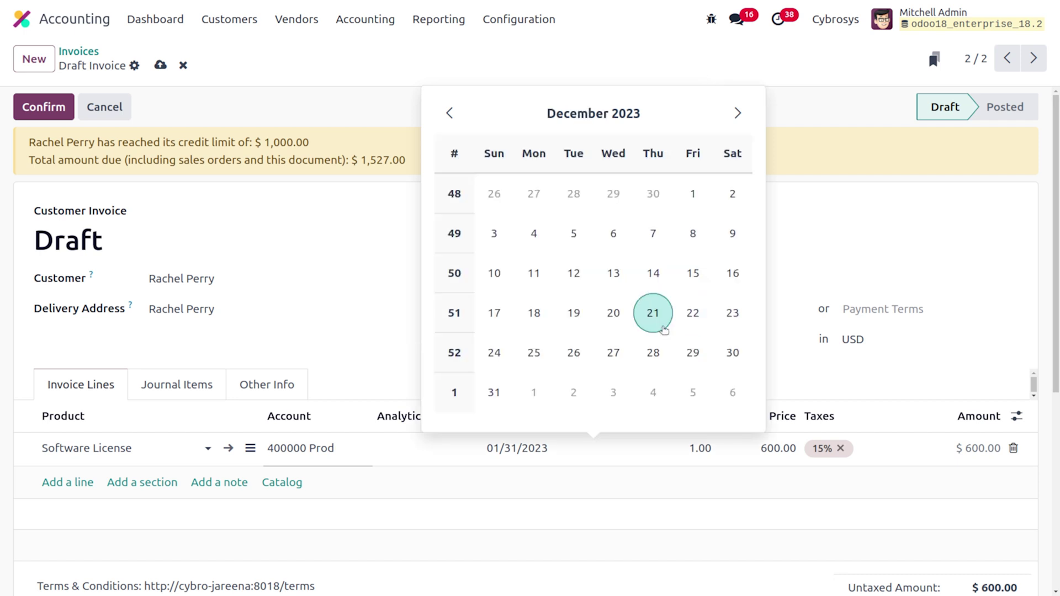
left_click(511, 393)
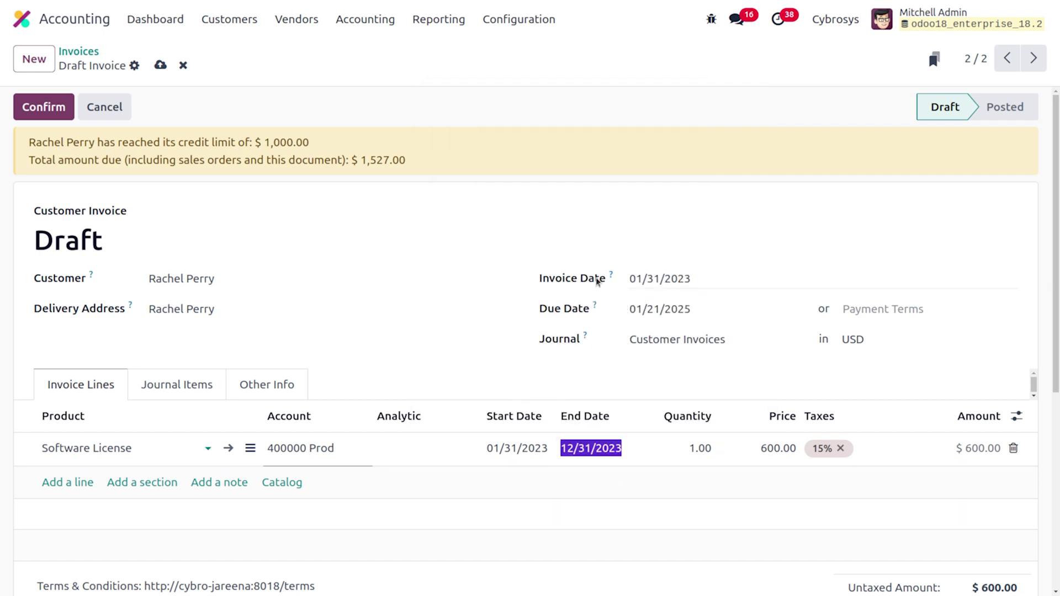
left_click(160, 65)
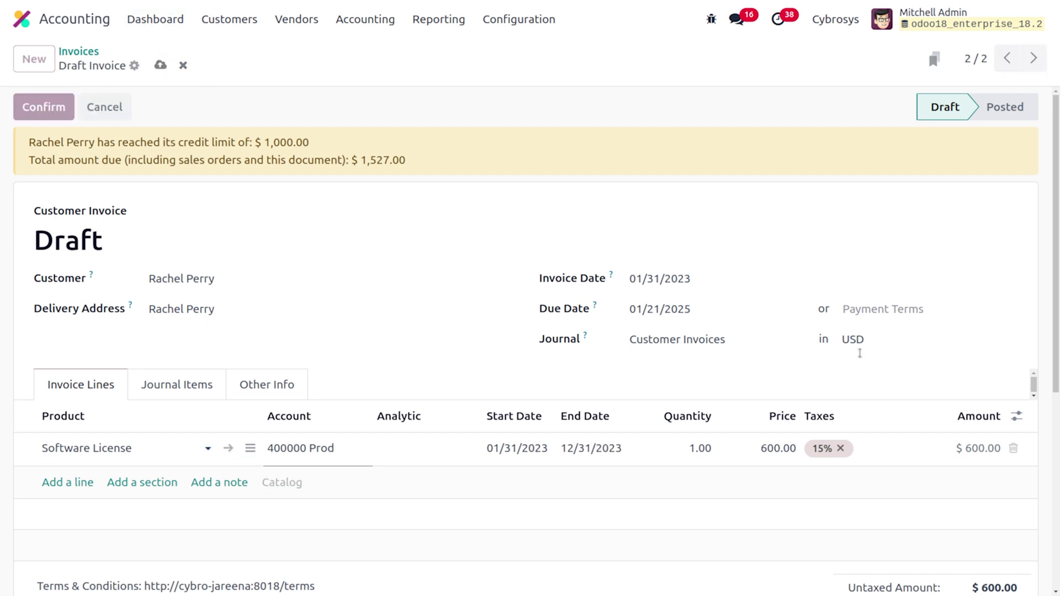
Remove the 15% tax from the Software License line, and save and confirm the invoice
left_click(840, 449)
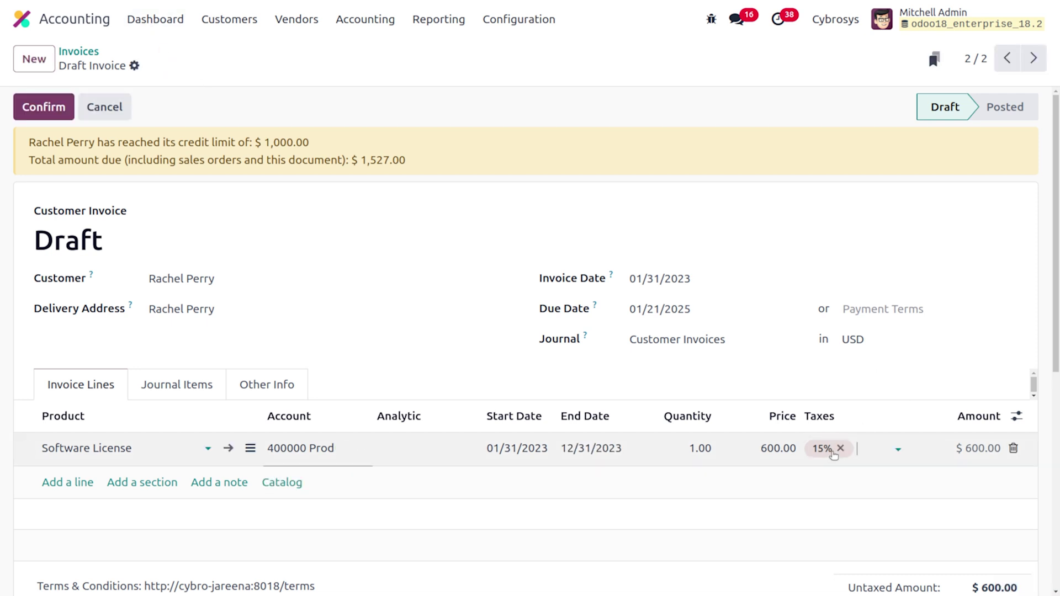
left_click(840, 448)
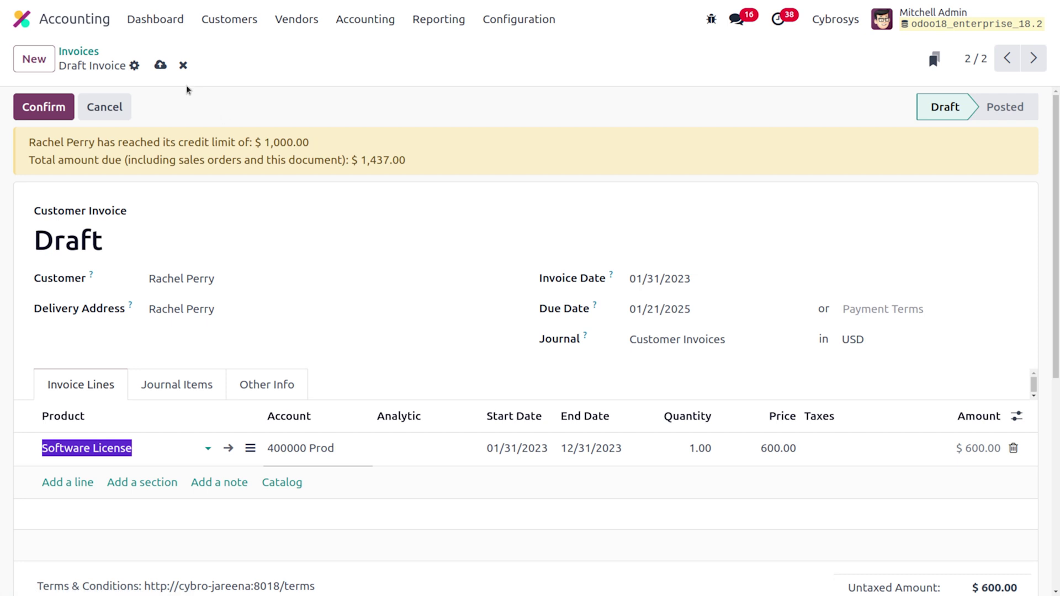
left_click(160, 64)
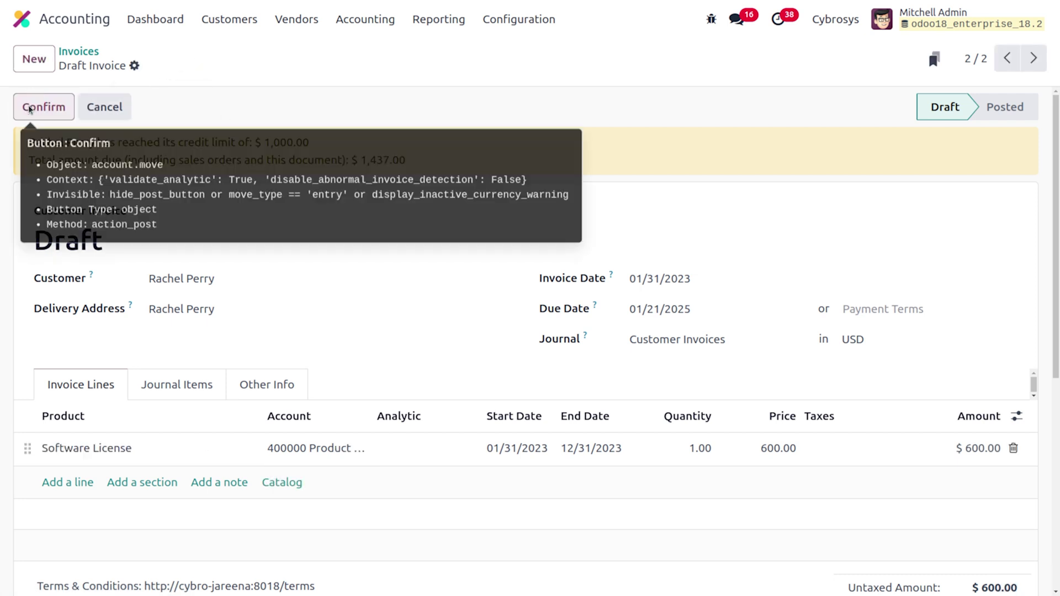
left_click(30, 107)
mouse_move(447, 393)
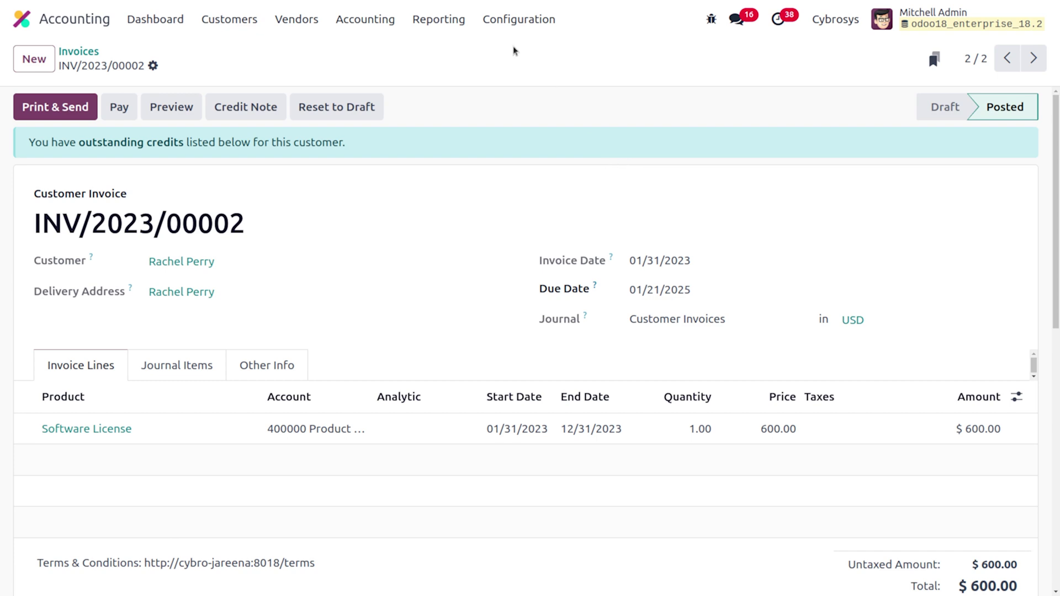
Open the Deferred Revenue report
left_click(462, 16)
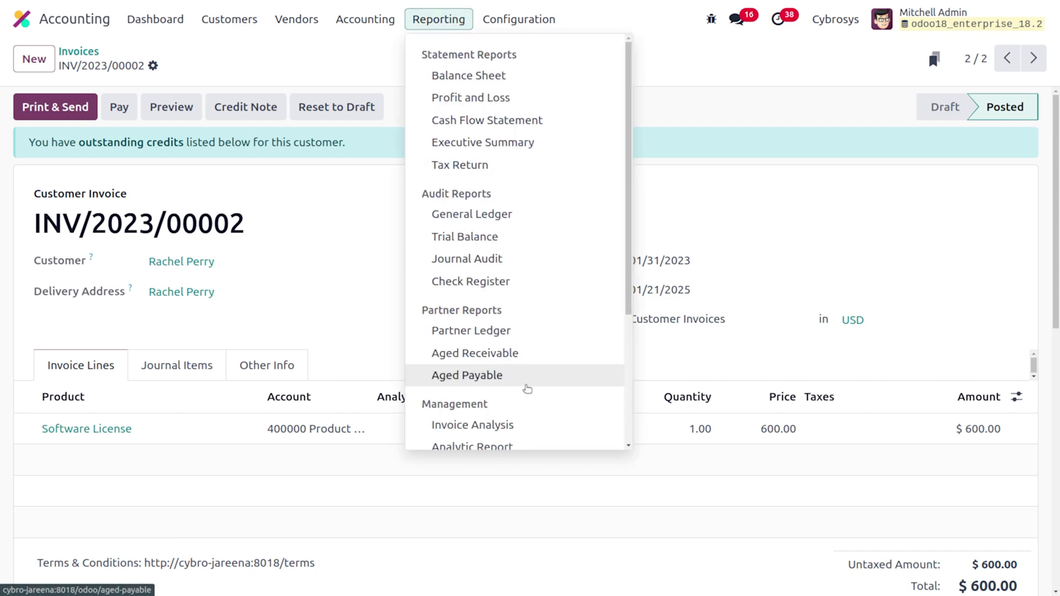
scroll(525, 385, "down", 3)
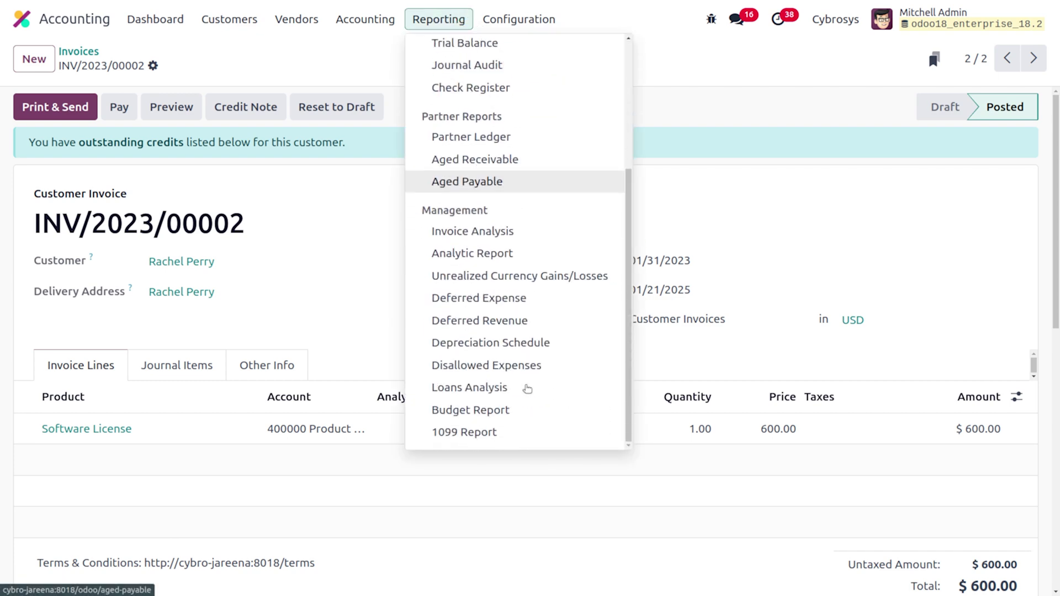
left_click(515, 319)
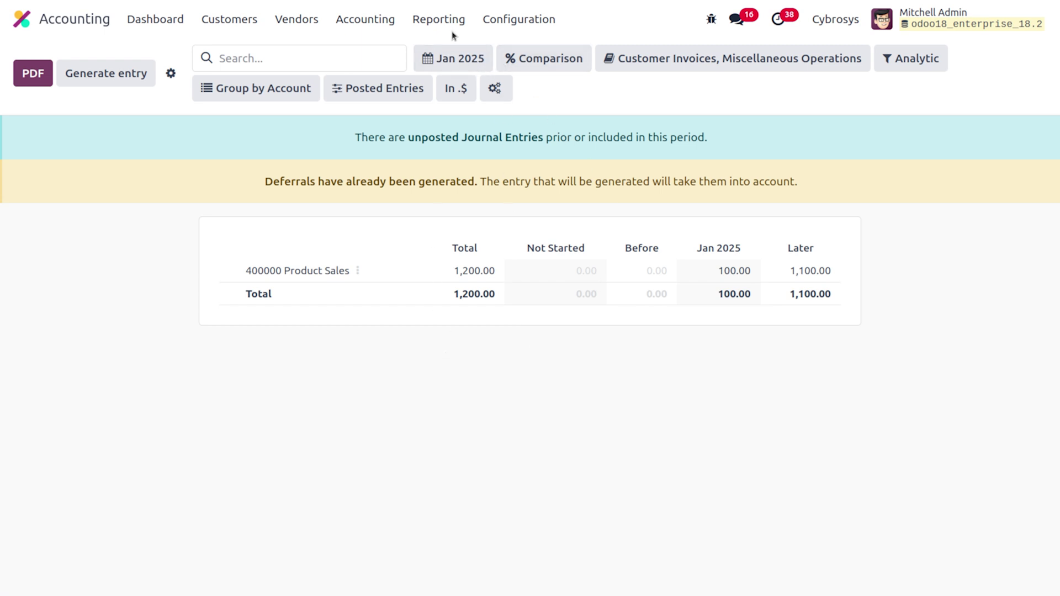
Set the period of the Deferred Revenue report to the month of January 2023
left_click(467, 59)
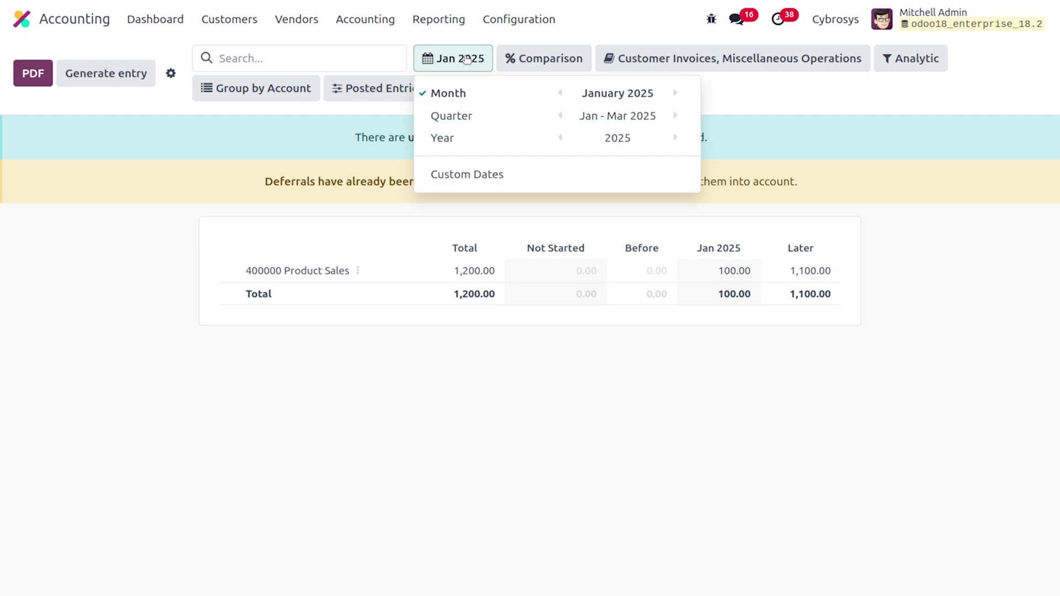
left_click(561, 92)
left_click(561, 93)
left_click(561, 93)
left_click(561, 93)
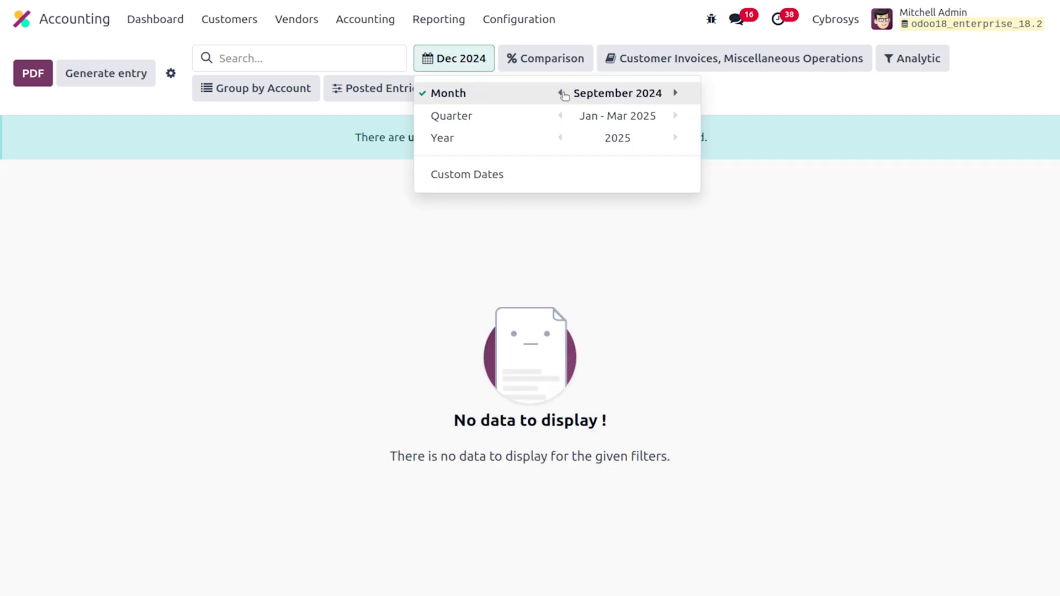
double_click(561, 93)
left_click(561, 93)
double_click(561, 92)
double_click(561, 93)
double_click(561, 93)
left_click(561, 92)
double_click(561, 93)
left_click(561, 93)
left_click(561, 93)
left_click(561, 93)
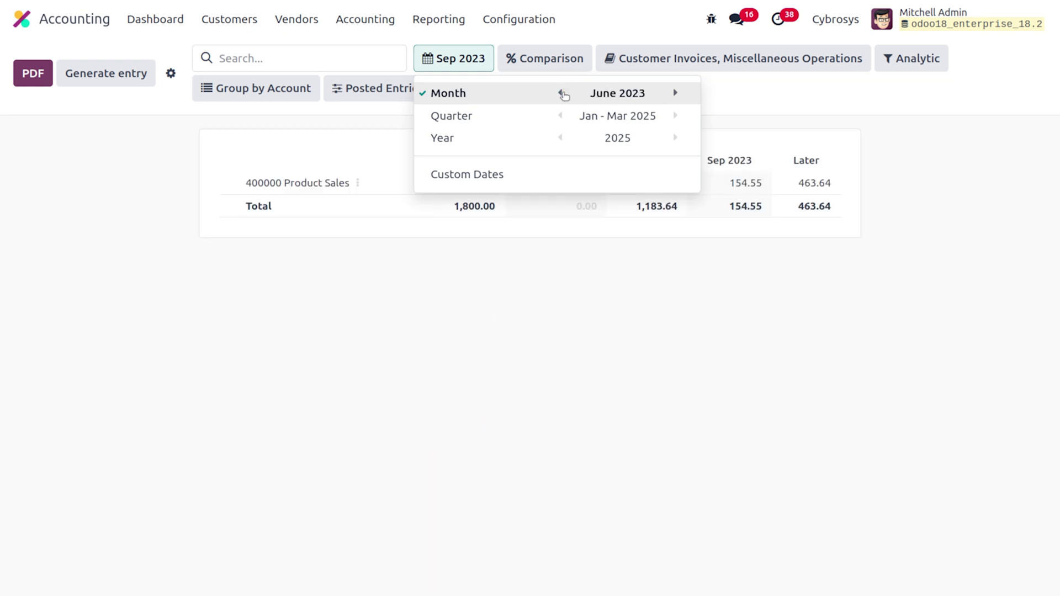
left_click(561, 93)
left_click(562, 93)
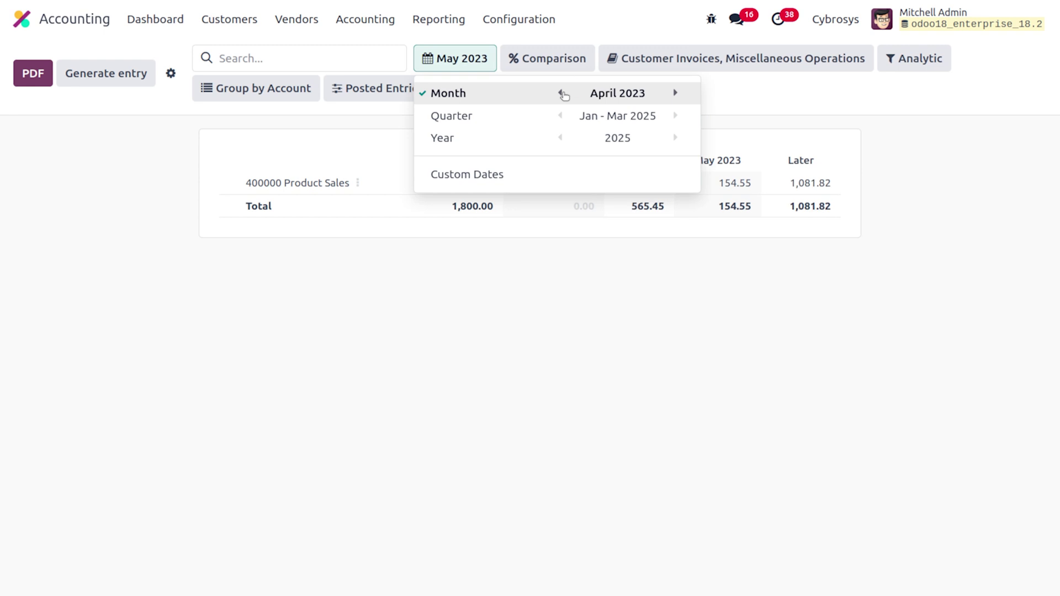
left_click(561, 92)
left_click(561, 93)
left_click(561, 92)
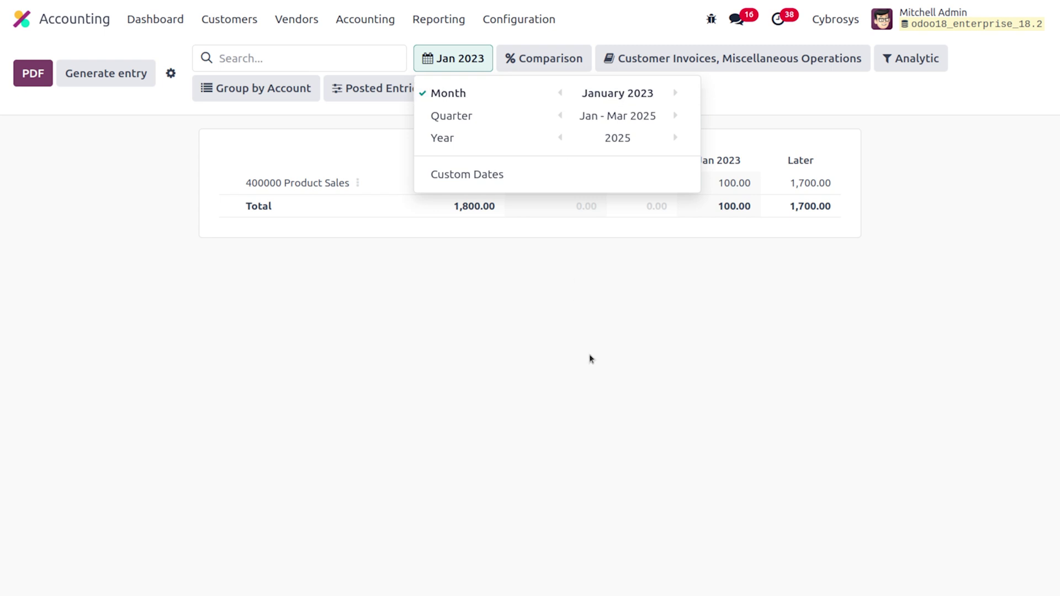
left_click(582, 481)
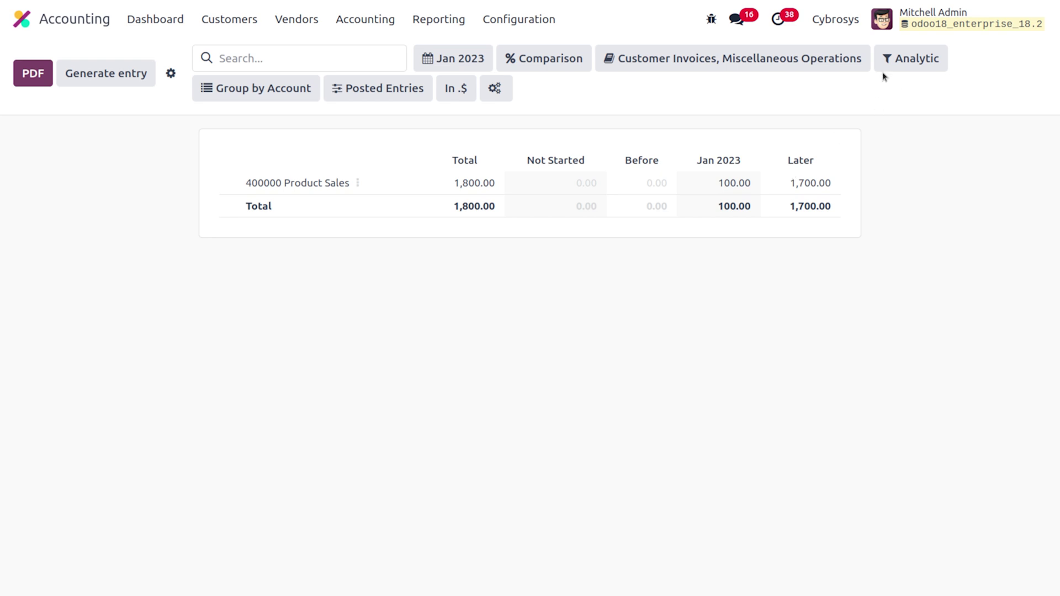
Move the Deferred Revenue report's monthly period to February 2023 to review that month's deferral
left_click(467, 63)
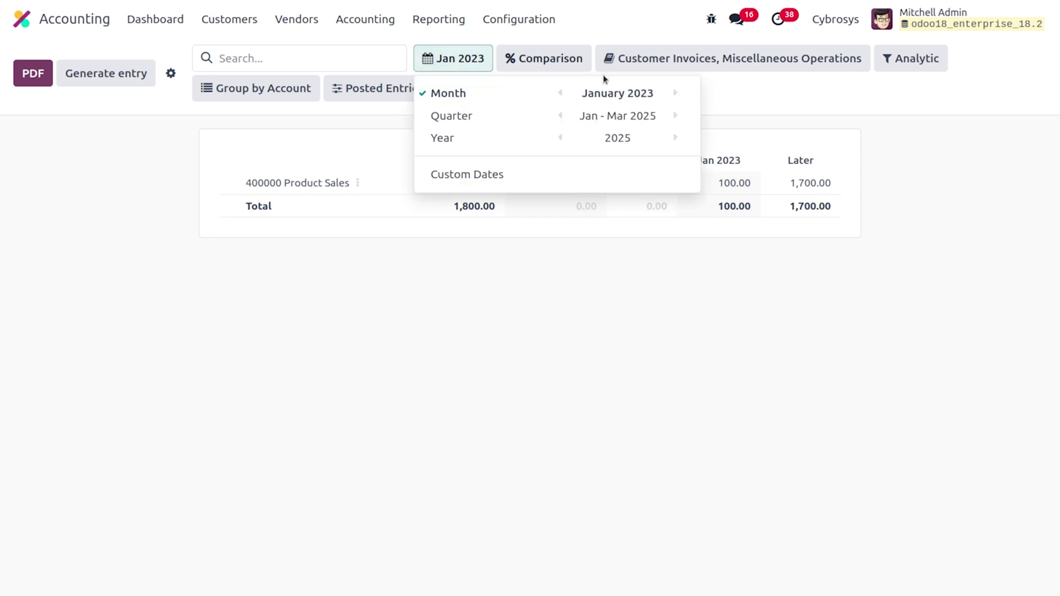
left_click(675, 93)
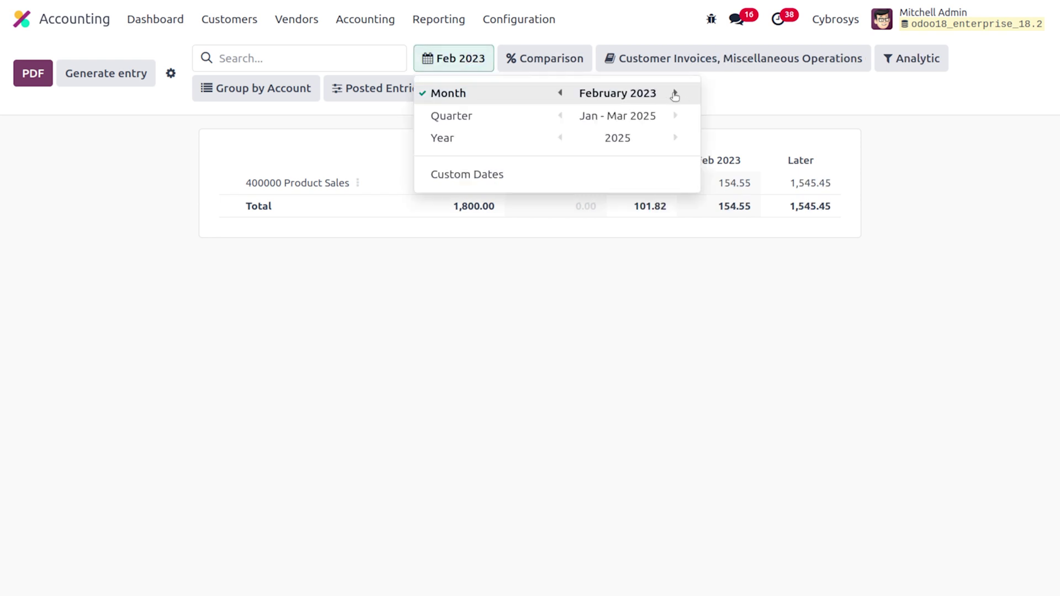
left_click(647, 333)
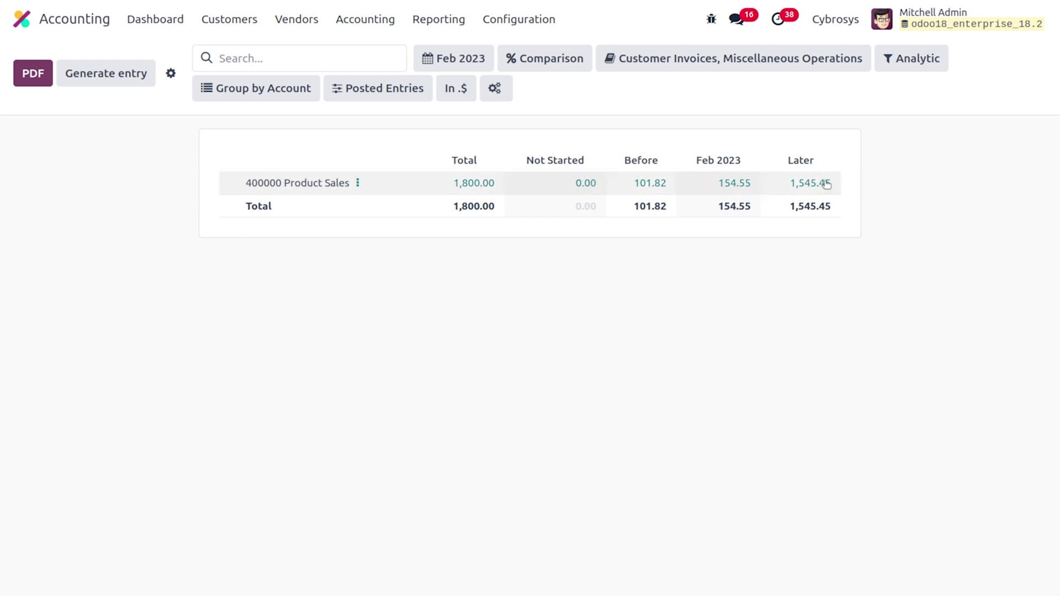
Step through the Deferred Revenue report month by month from March to November 2023 to examine the recognized and remaining amounts
left_click(475, 60)
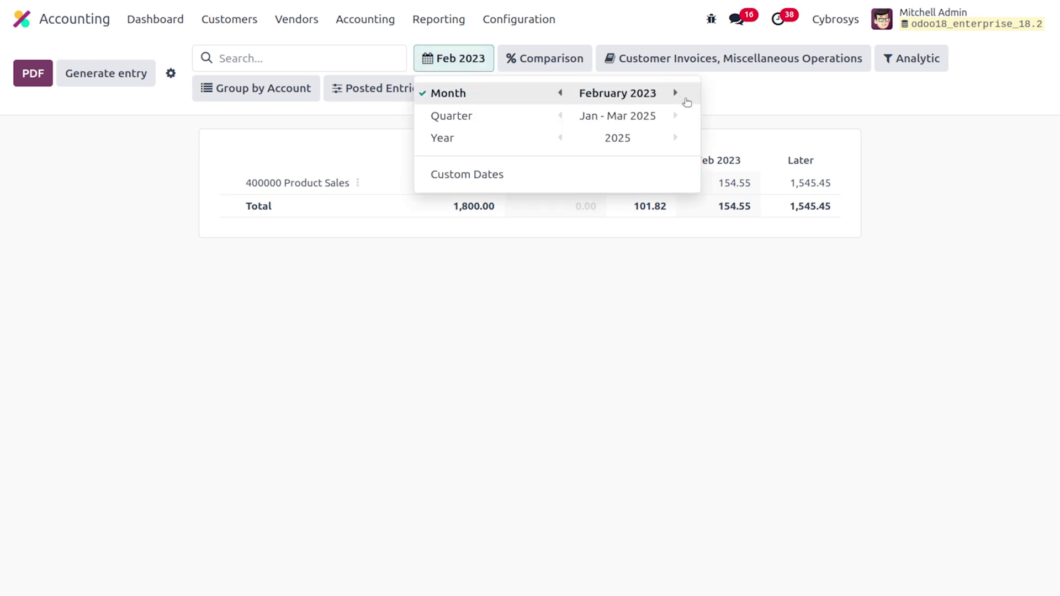
left_click(675, 93)
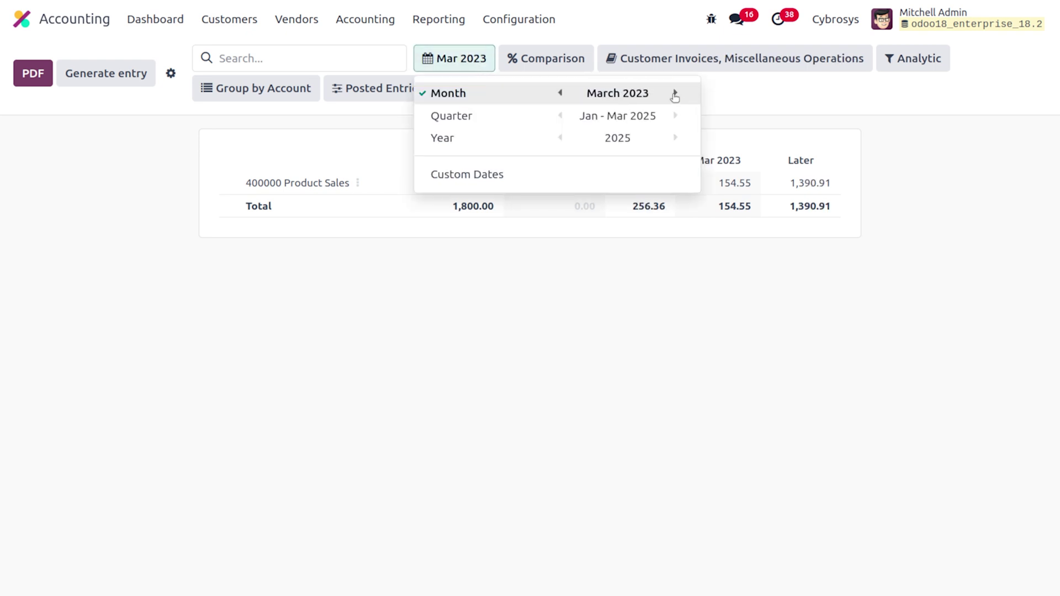
left_click(675, 94)
left_click(674, 93)
left_click(674, 94)
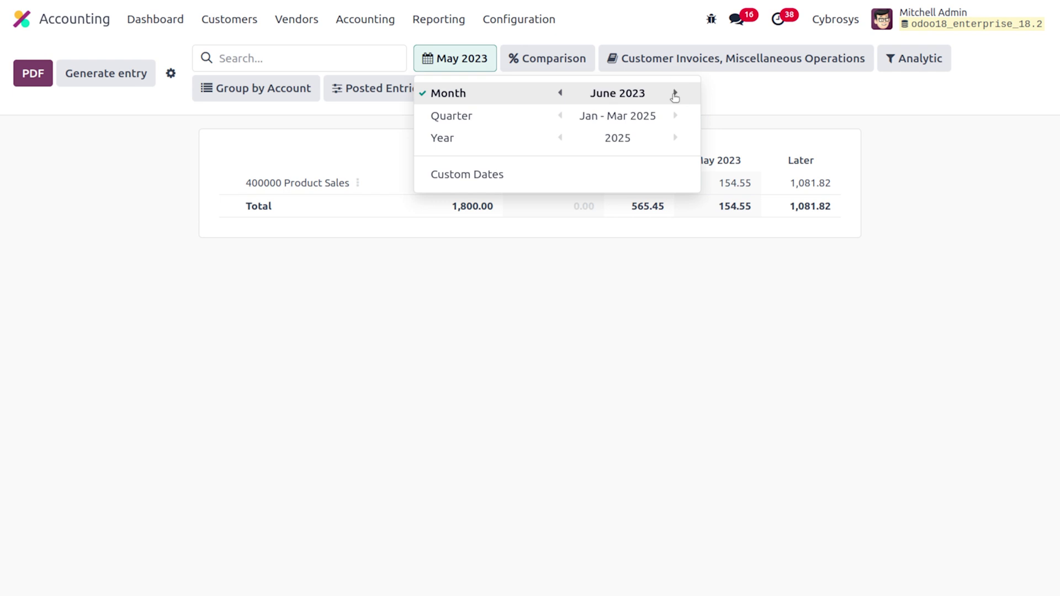
left_click(675, 93)
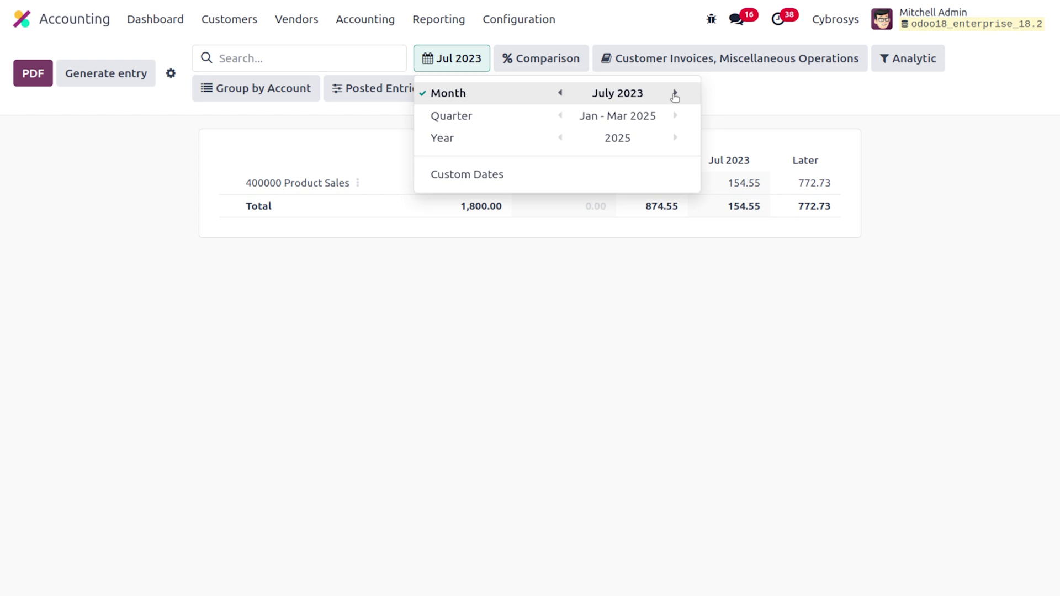
left_click(675, 94)
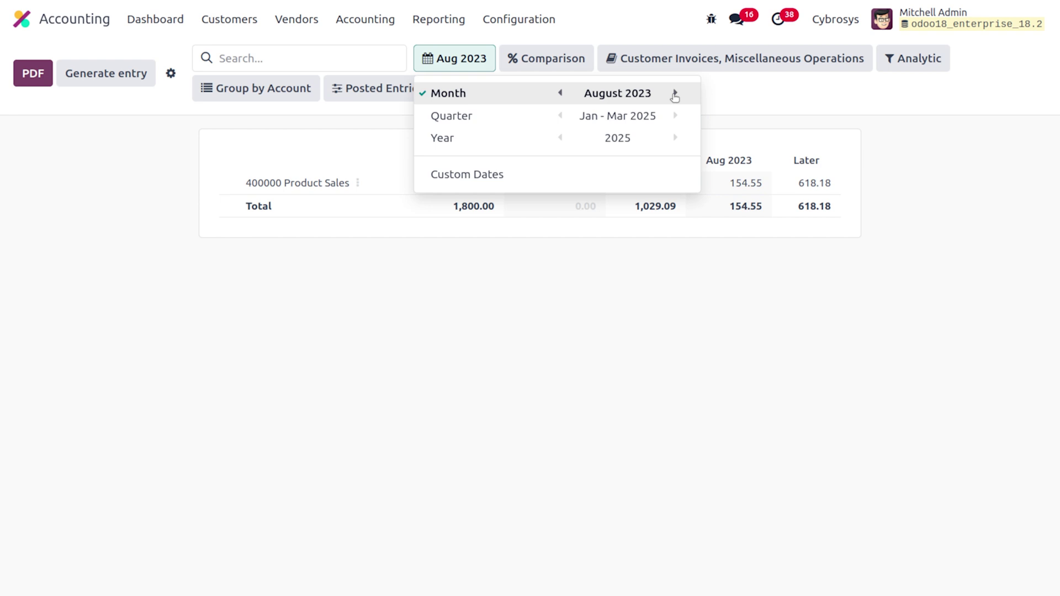
left_click(675, 93)
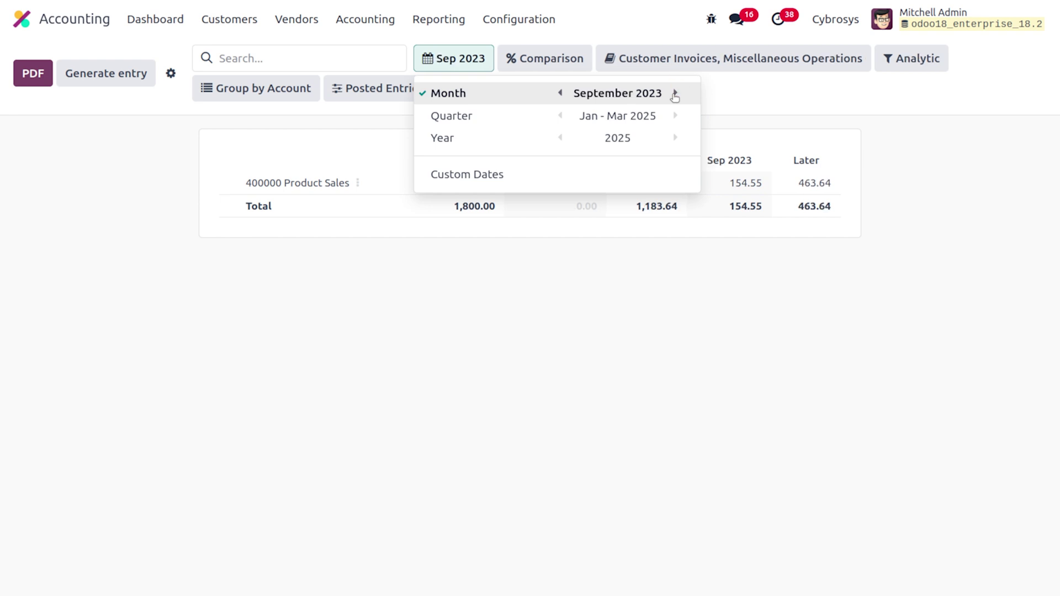
left_click(674, 93)
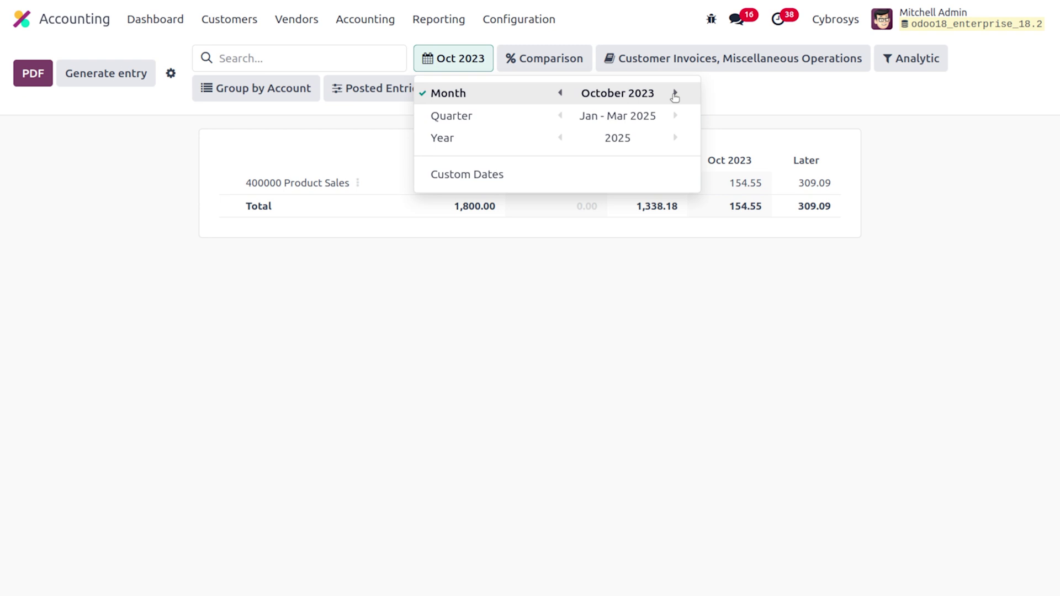
left_click(675, 93)
left_click(657, 375)
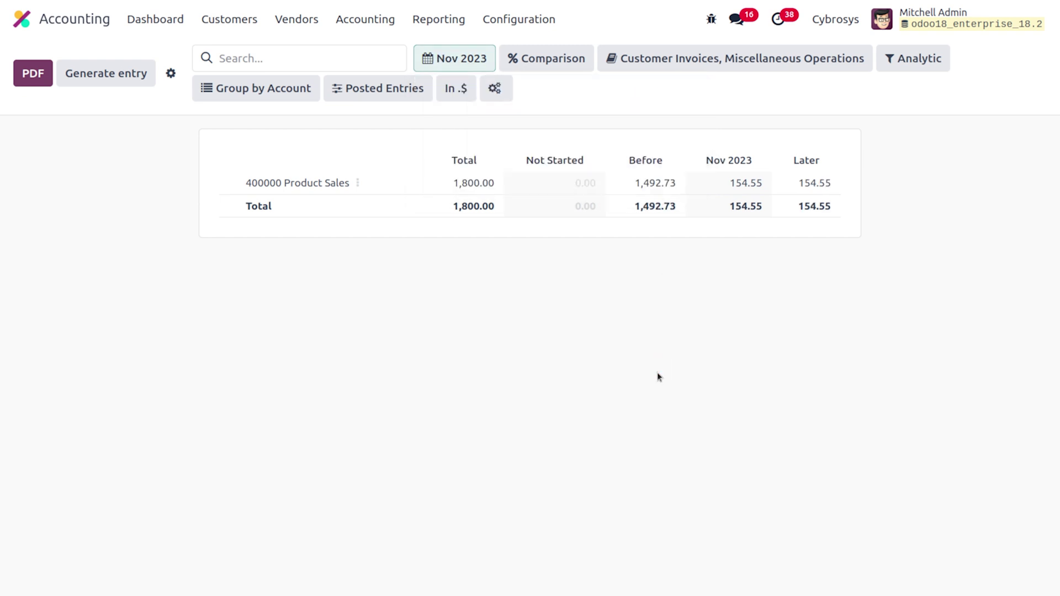